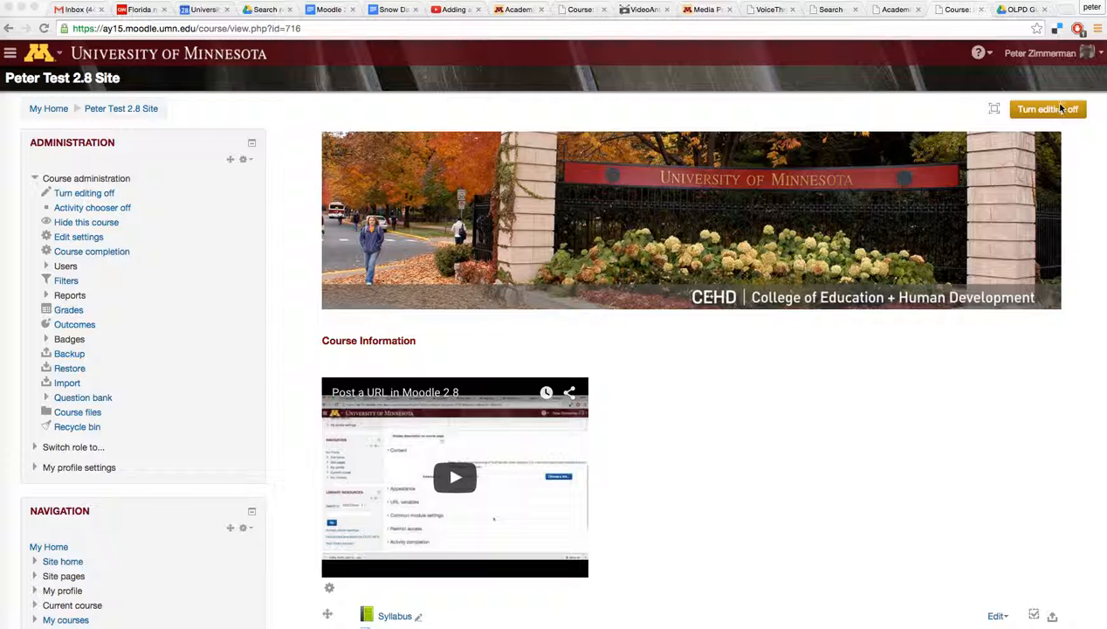
# Add a new Assignment activity to the Course Information section of the course
pyautogui.scroll(-3, 1016, 452)
pyautogui.scroll(-2, 1016, 451)
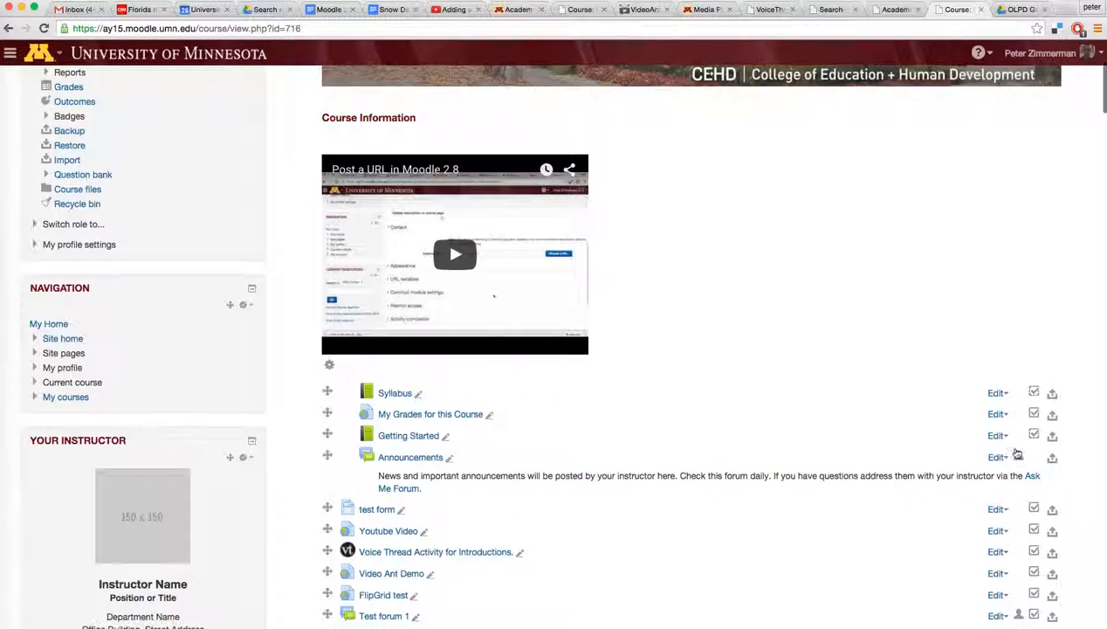
pyautogui.scroll(-1, 965, 379)
pyautogui.scroll(-3, 965, 378)
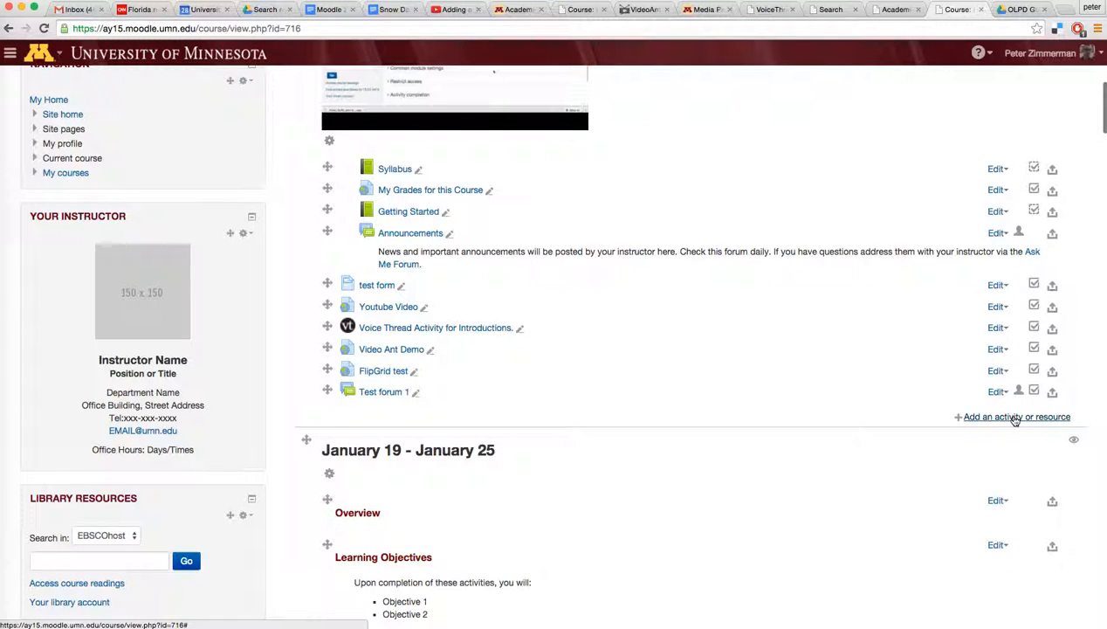
pyautogui.click(1015, 417)
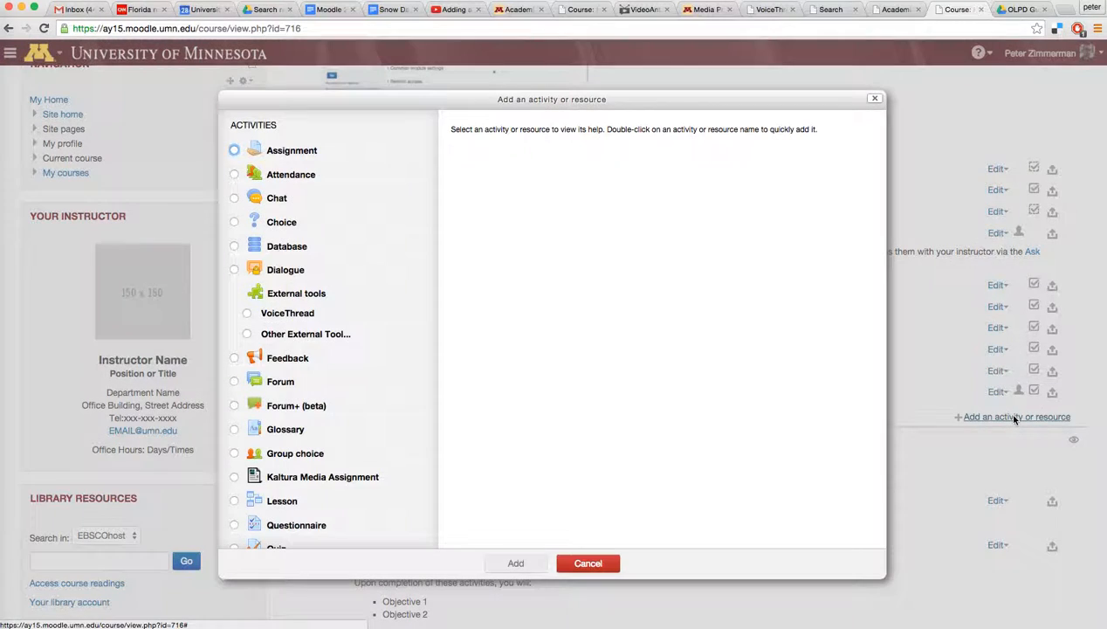
pyautogui.click(234, 150)
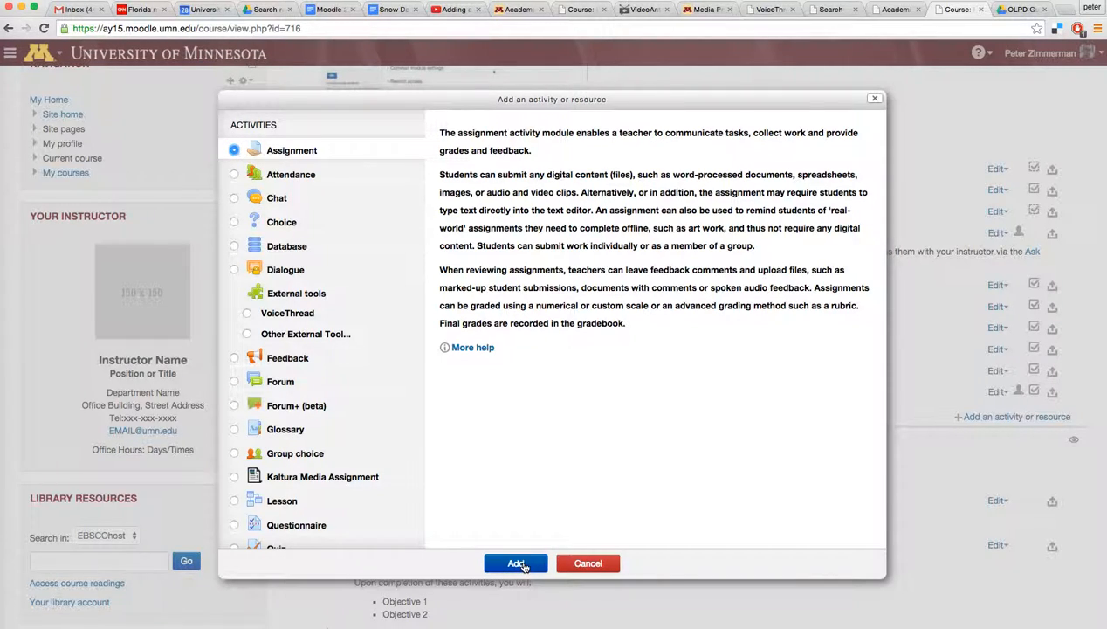
pyautogui.click(516, 563)
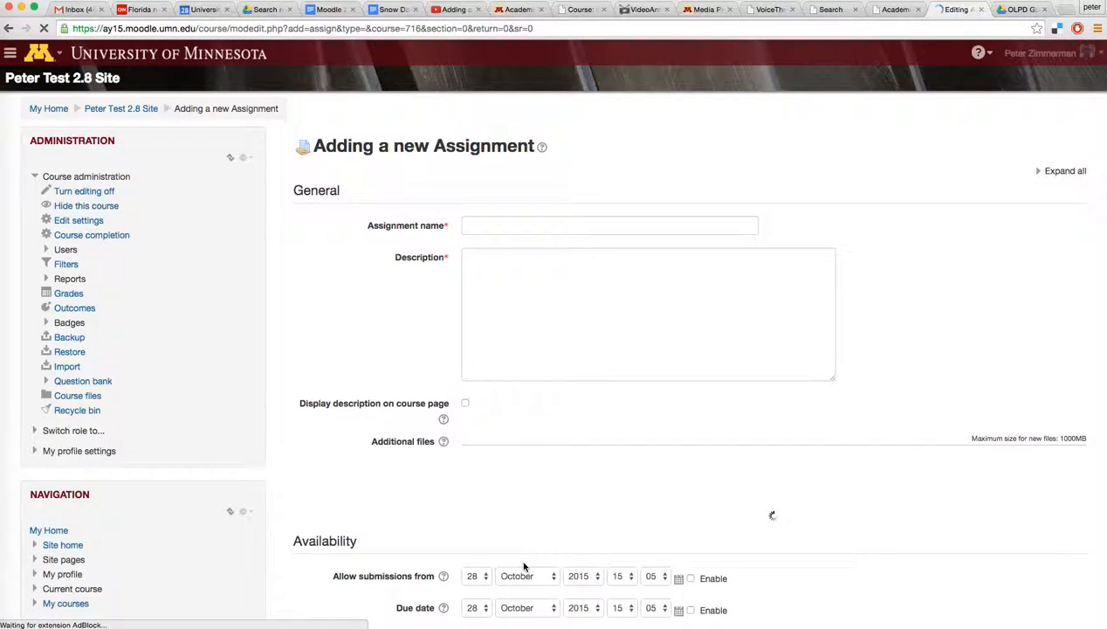
# Name the assignment "Test assignment" and enter "test description -" as its description
pyautogui.click(492, 225)
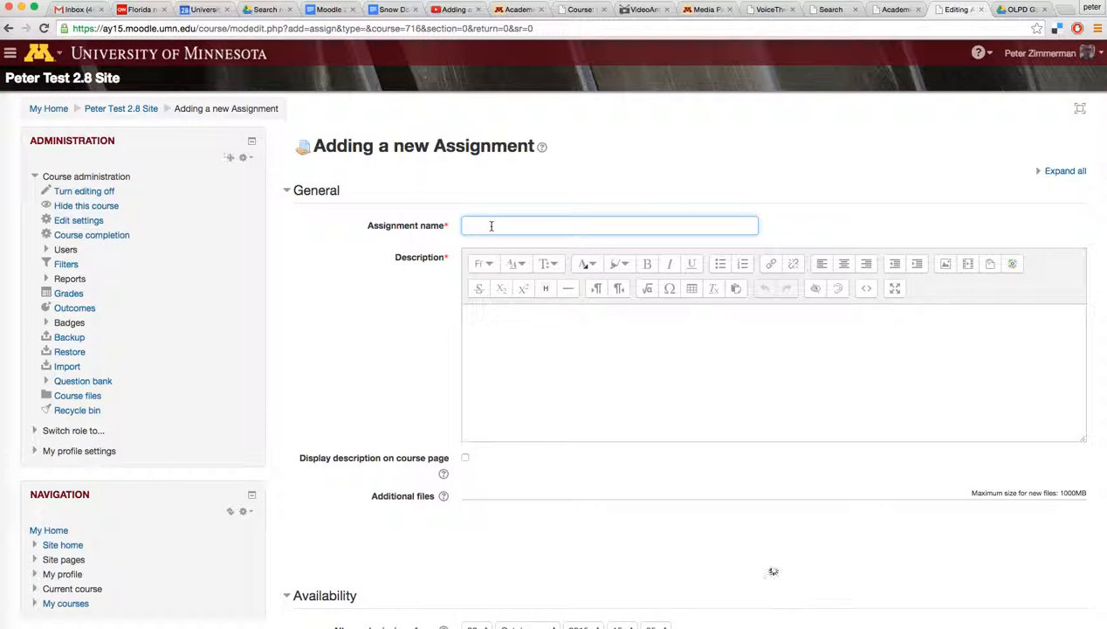
pyautogui.write('Test assignment')
pyautogui.press('Tab')
pyautogui.press('Tab')
pyautogui.write('test ')
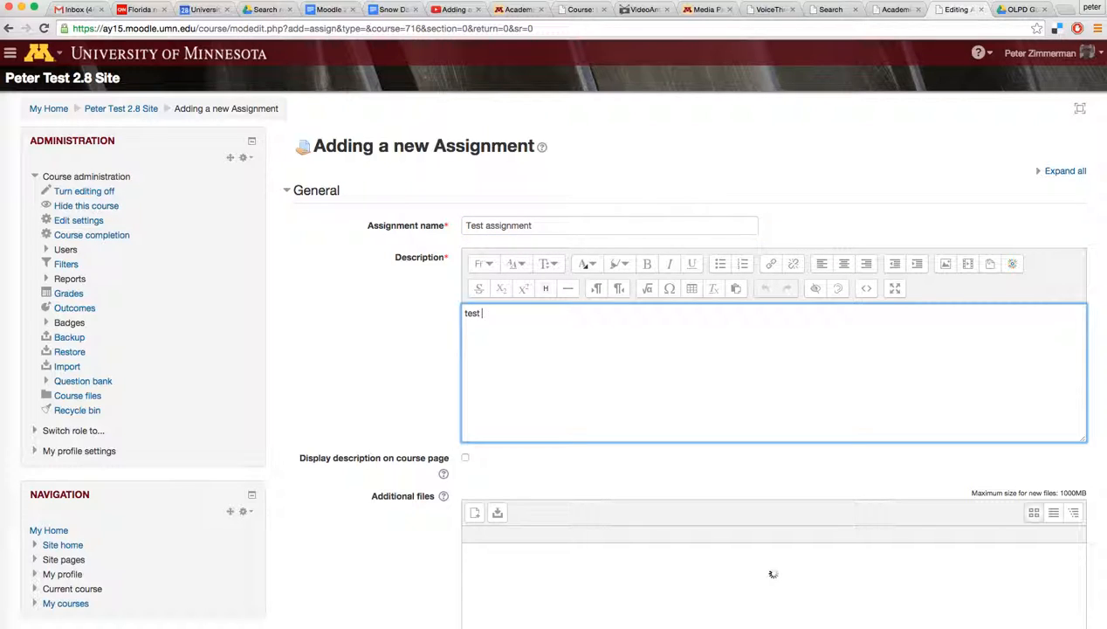
pyautogui.write('descirription -')
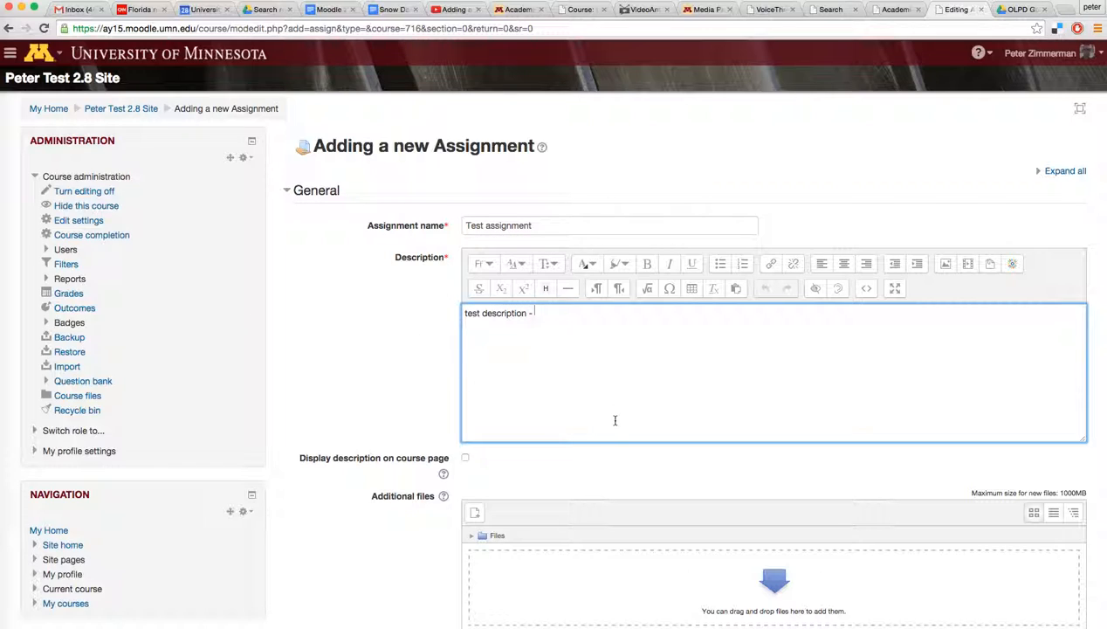
# Enable the due date with its day set to 31, and enable the allow-submissions-from date
pyautogui.scroll(-5, 618, 437)
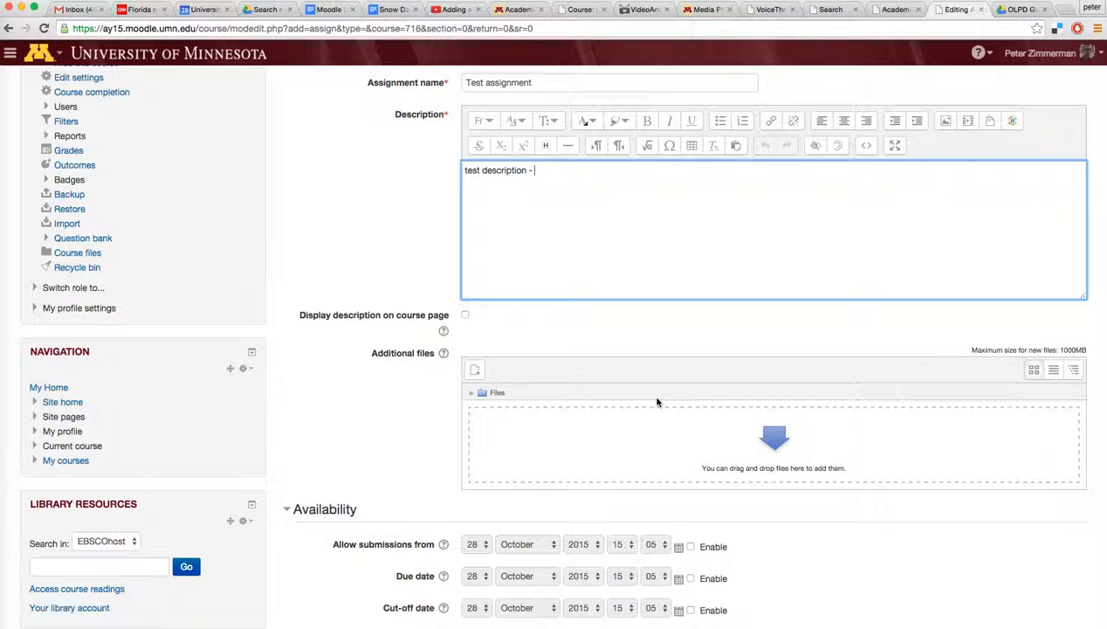
pyautogui.scroll(-5, 664, 491)
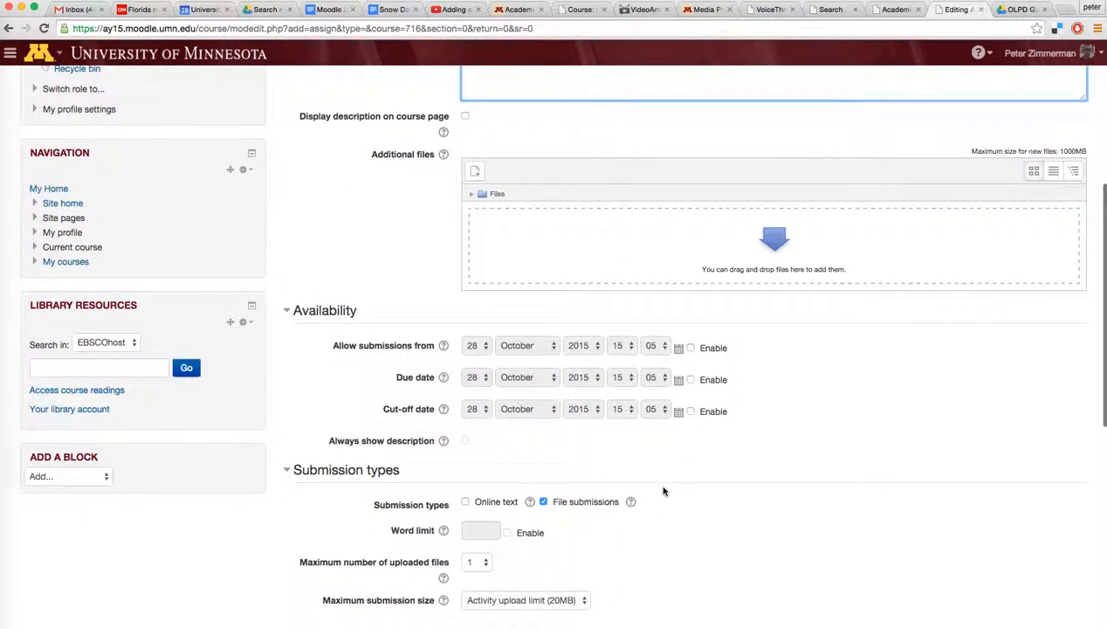
pyautogui.scroll(1, 663, 491)
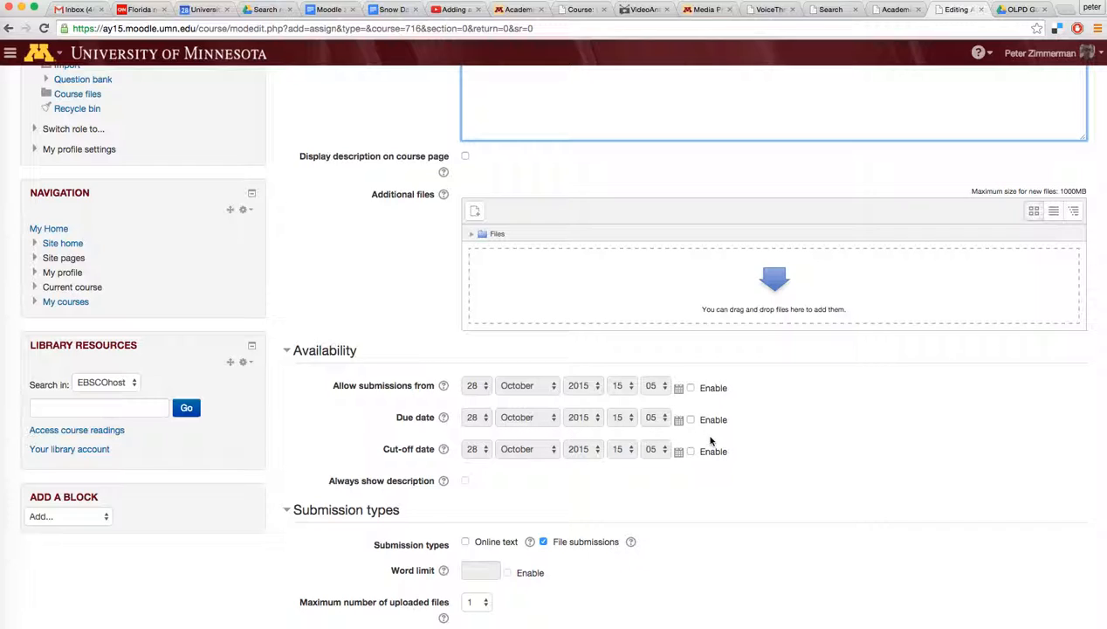
pyautogui.click(687, 421)
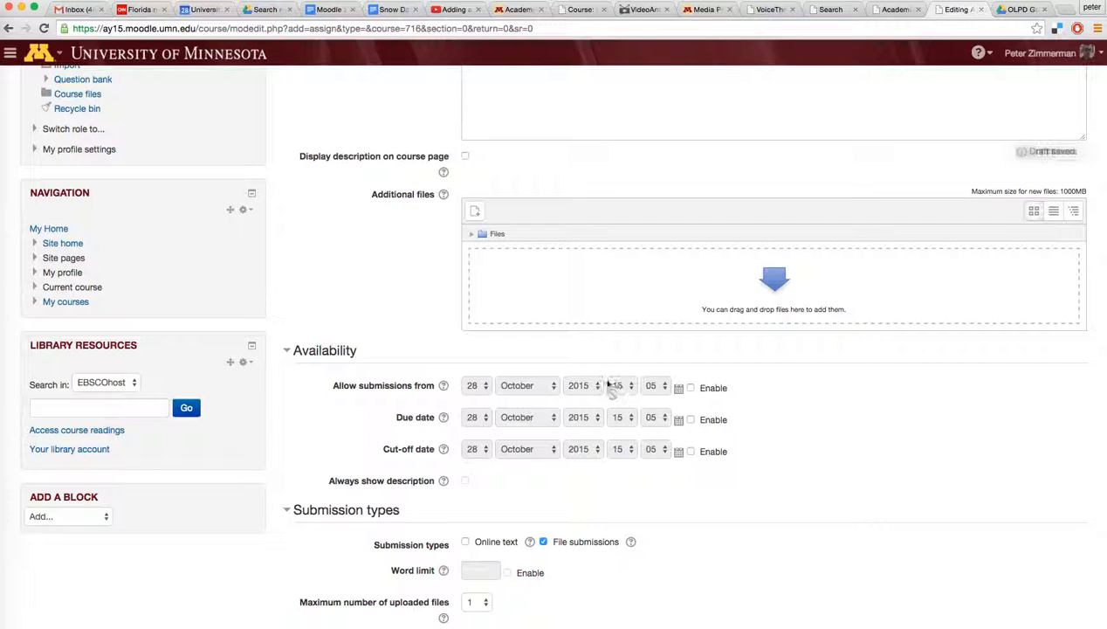
pyautogui.click(690, 421)
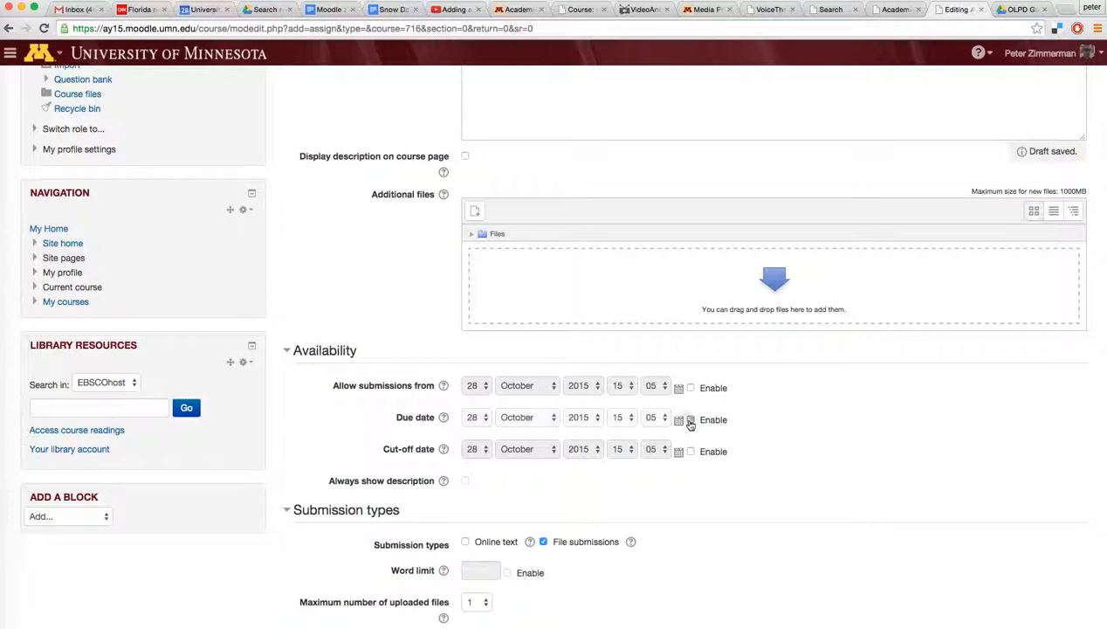
pyautogui.click(476, 418)
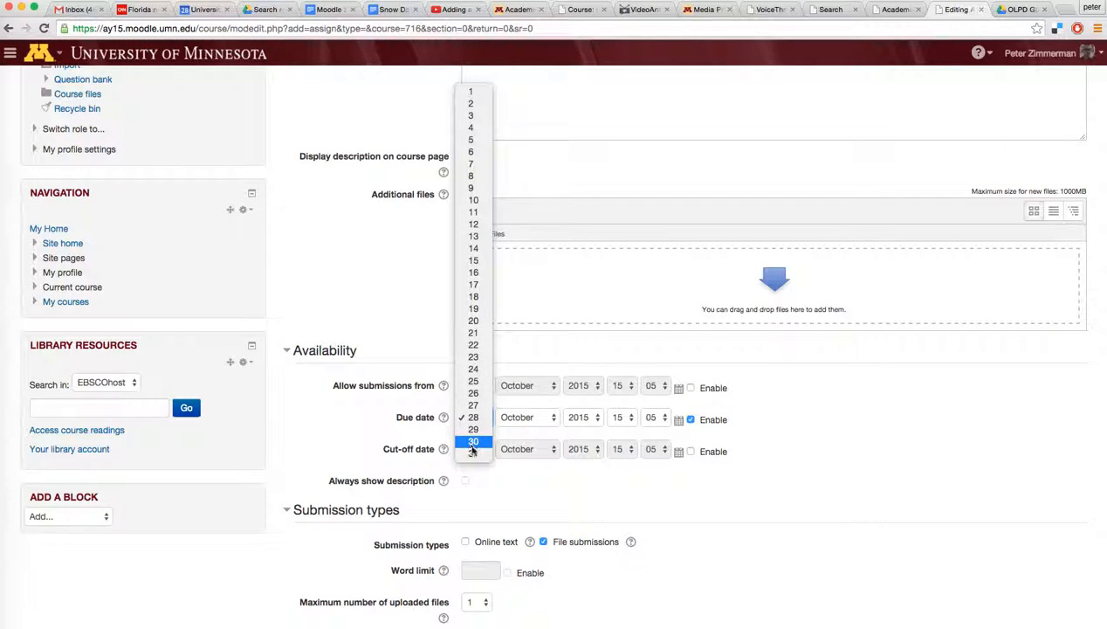
pyautogui.click(474, 453)
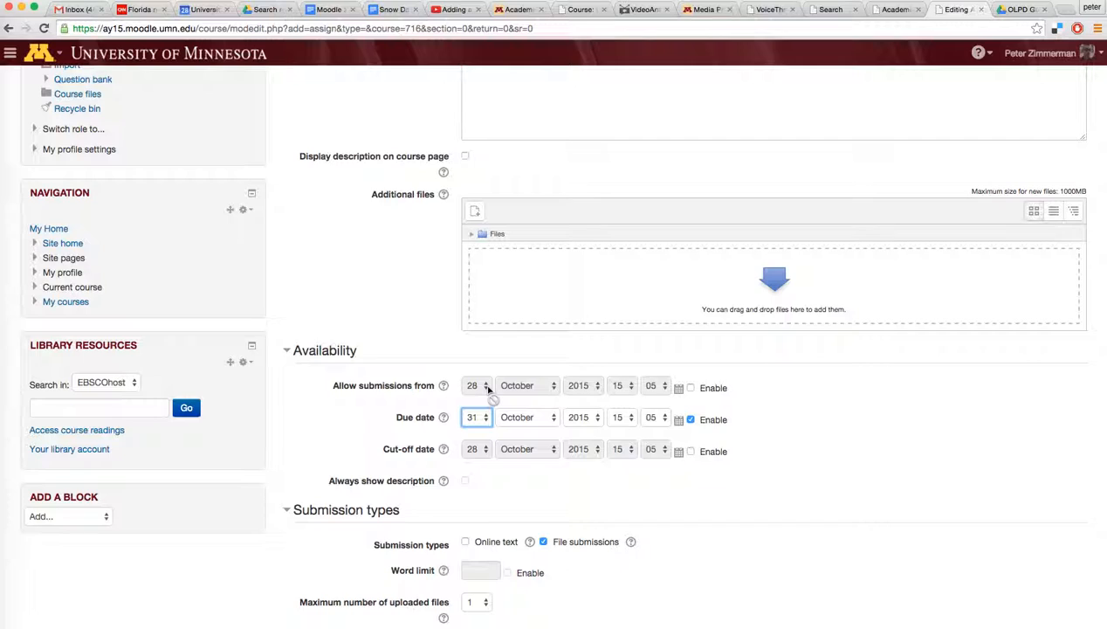
pyautogui.click(690, 389)
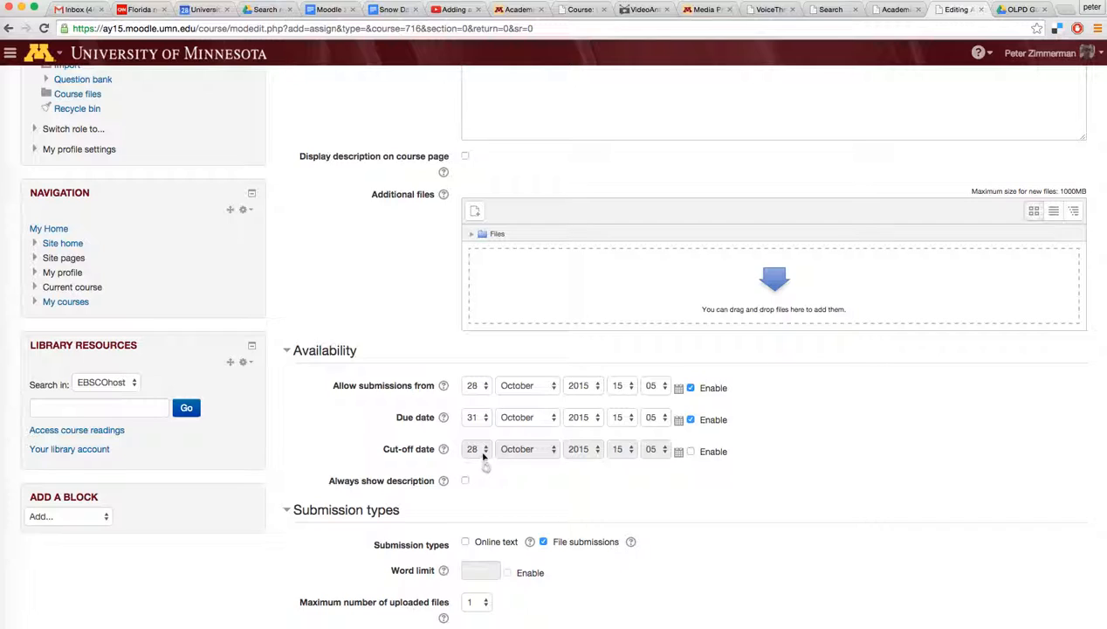
# Enable the cut-off date and set it to 1 November
pyautogui.click(689, 452)
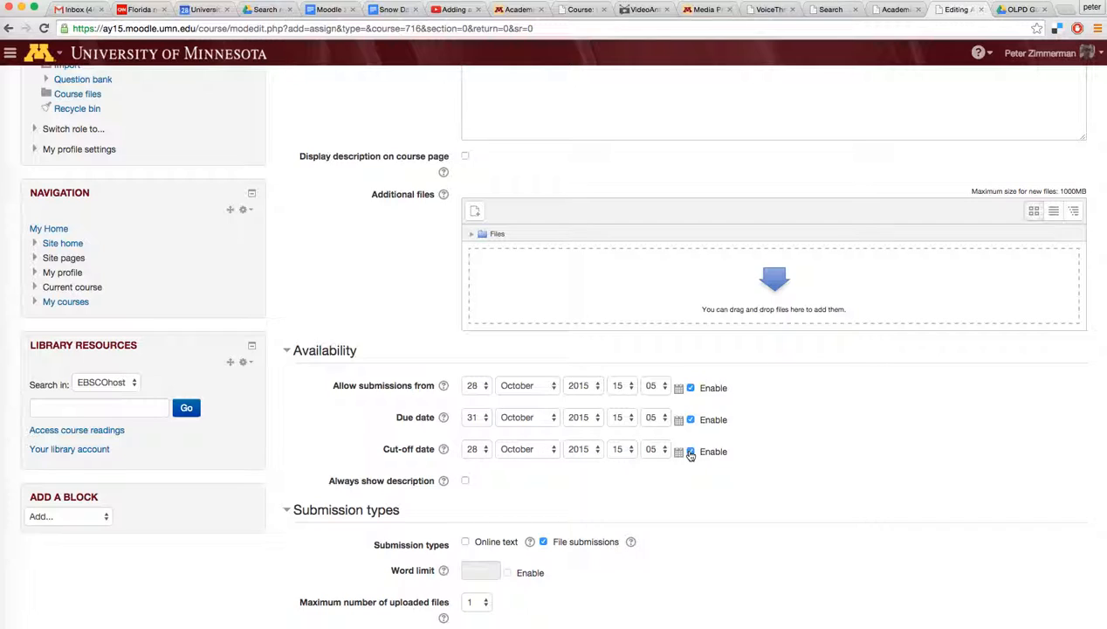
pyautogui.click(487, 451)
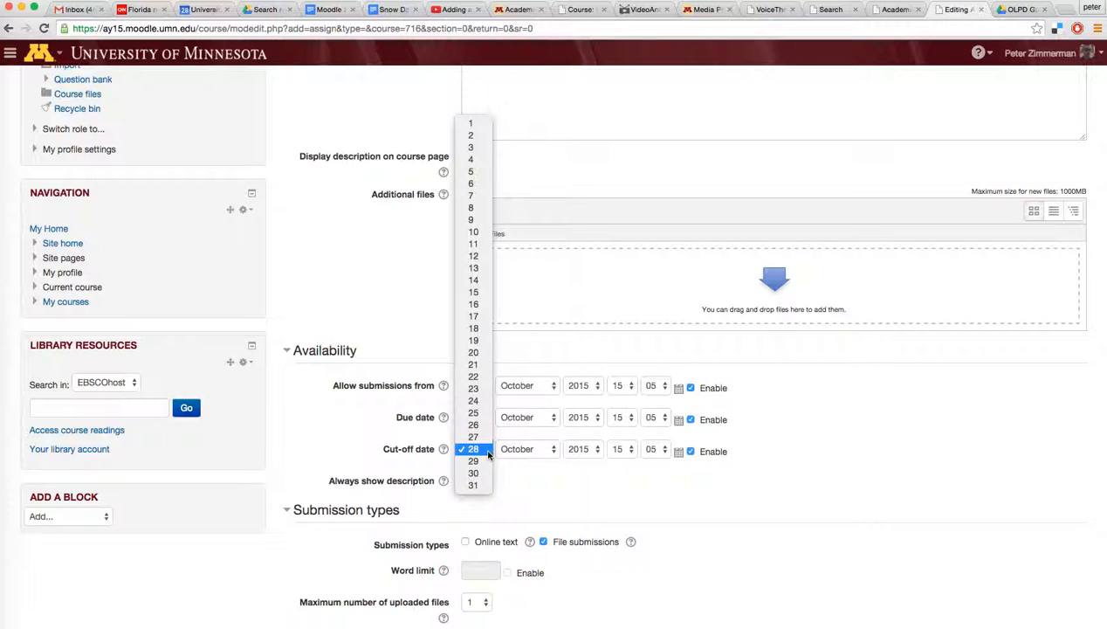
pyautogui.click(462, 127)
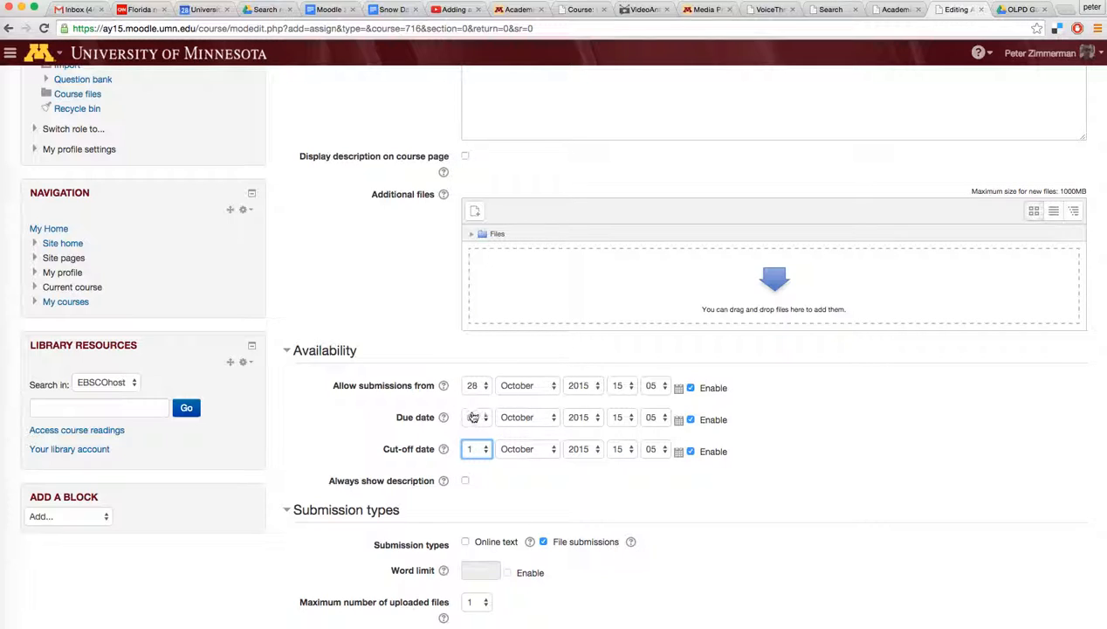
pyautogui.click(544, 454)
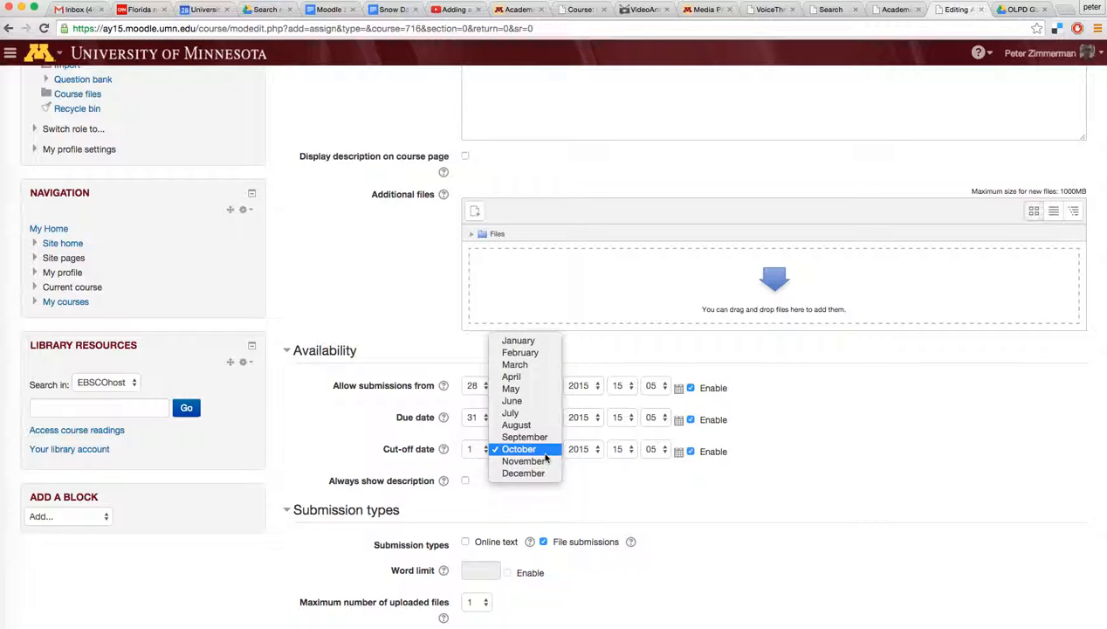
pyautogui.click(539, 461)
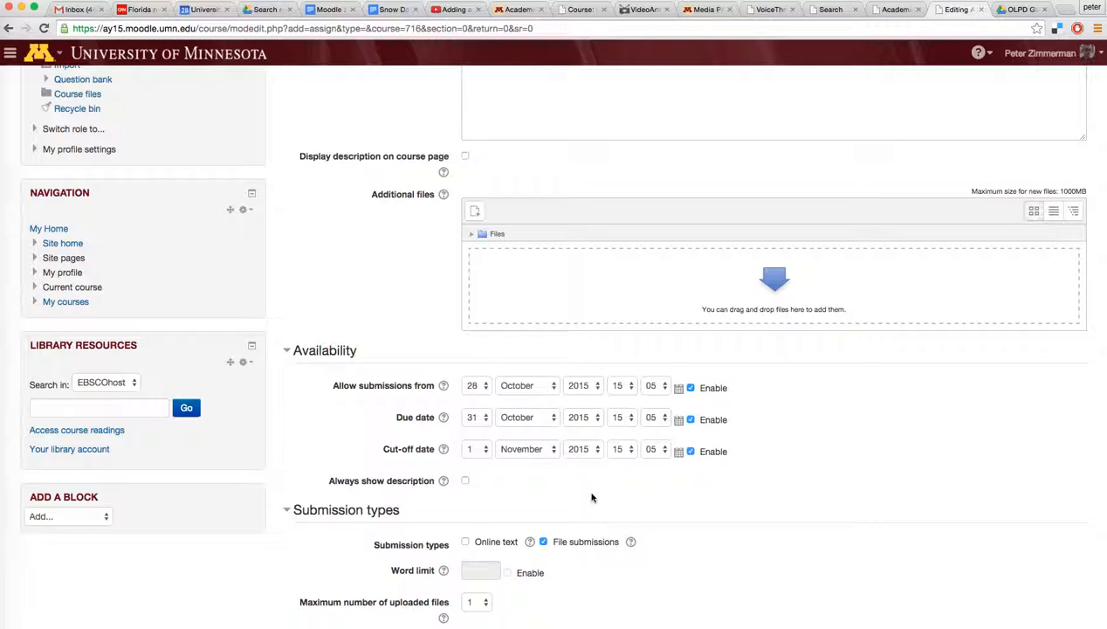
# Turn on always showing the description and read the help for that option
pyautogui.click(465, 482)
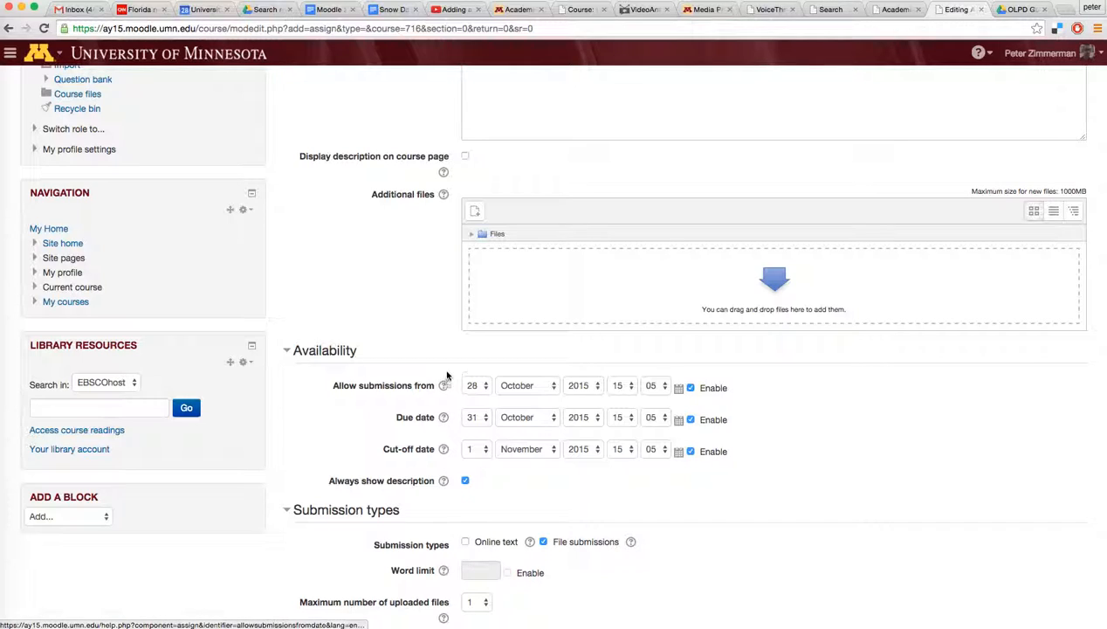
pyautogui.click(444, 481)
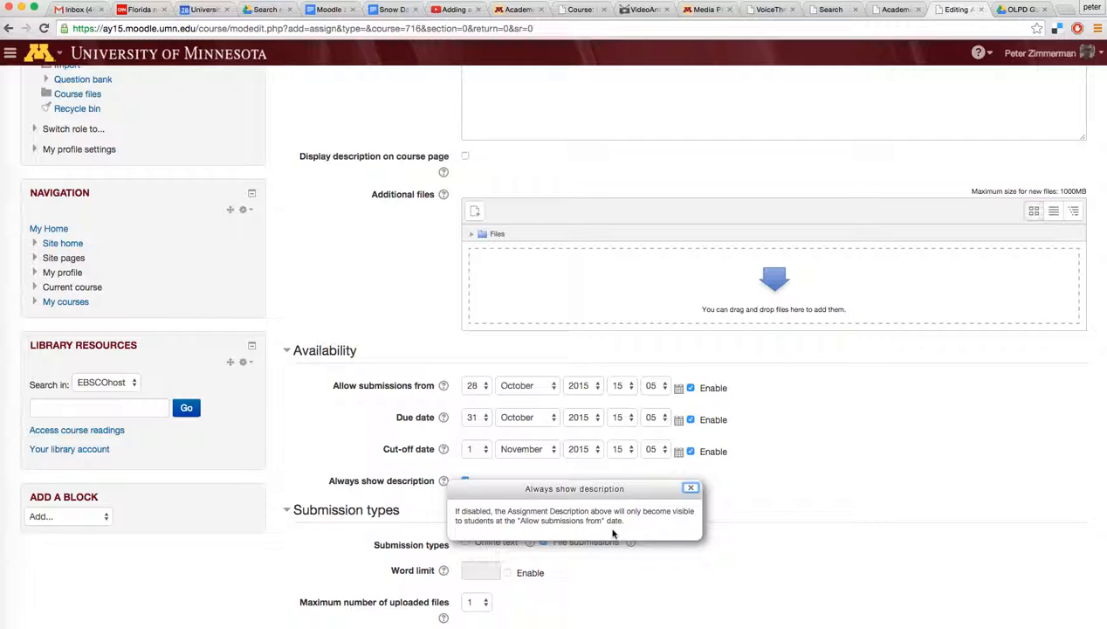
pyautogui.click(690, 487)
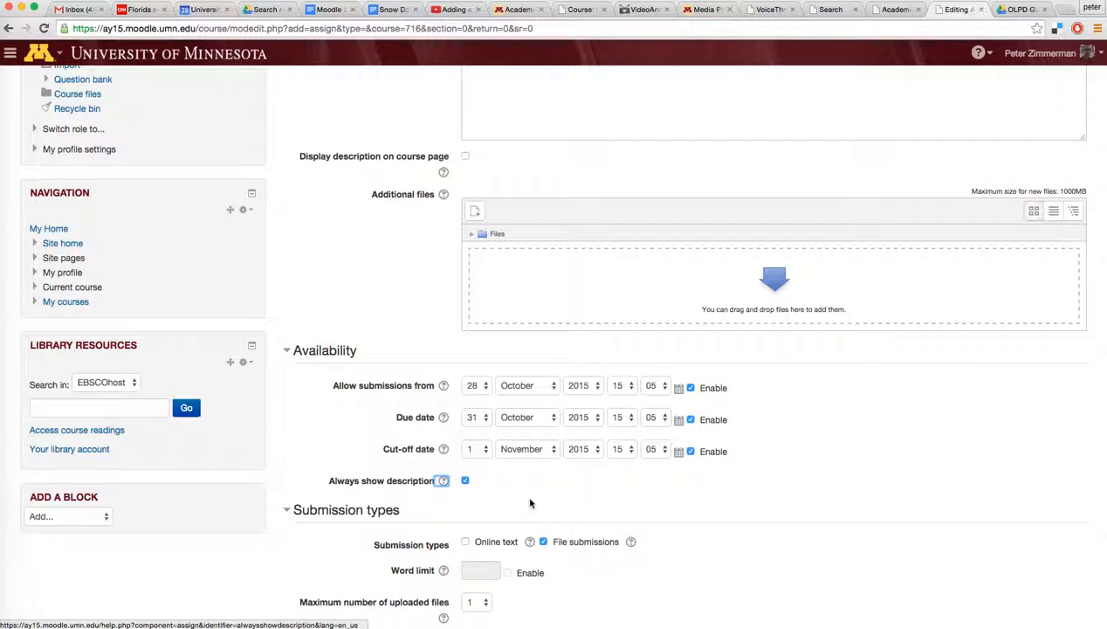
# Allow online text submissions and keep the maximum submission size at Activity upload limit (20MB)
pyautogui.scroll(-3, 530, 503)
pyautogui.scroll(3, 530, 502)
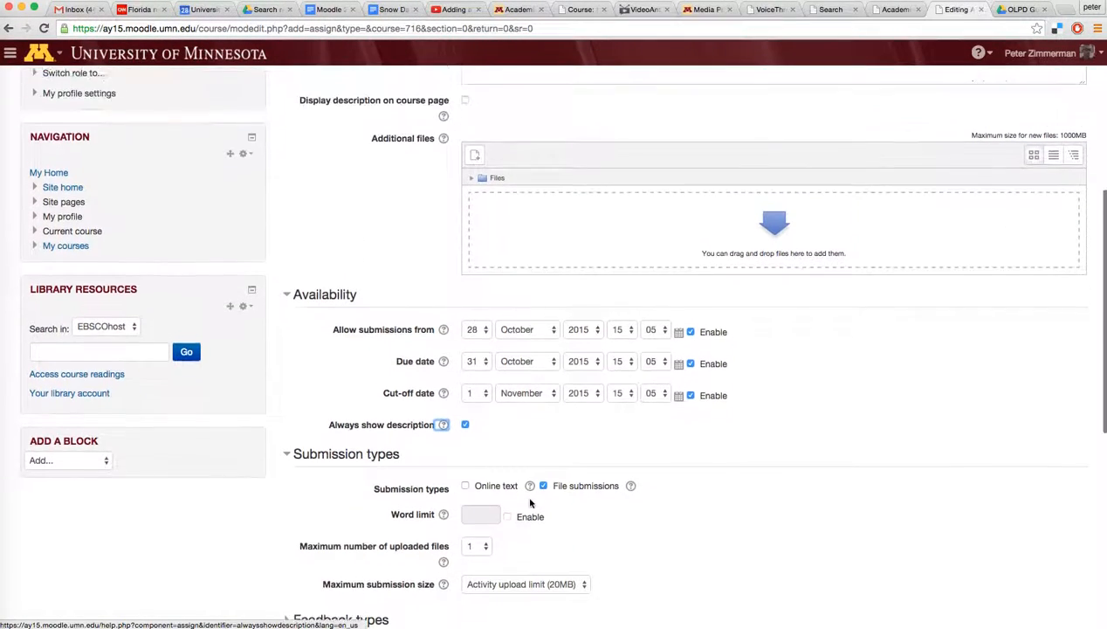
pyautogui.scroll(-3, 529, 502)
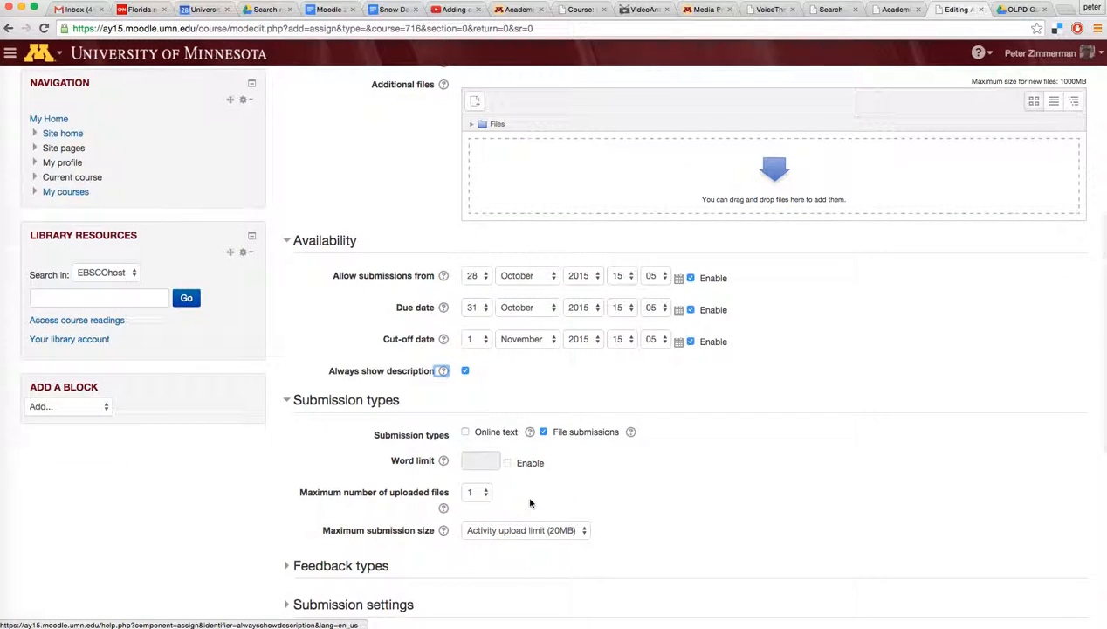
pyautogui.scroll(-2, 741, 447)
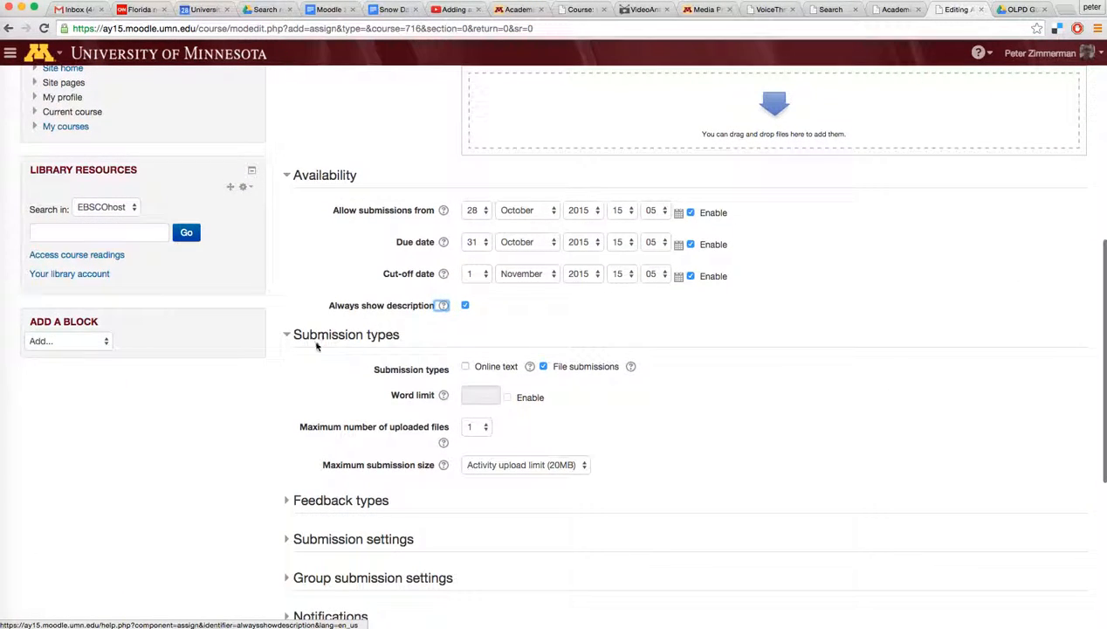
pyautogui.click(466, 366)
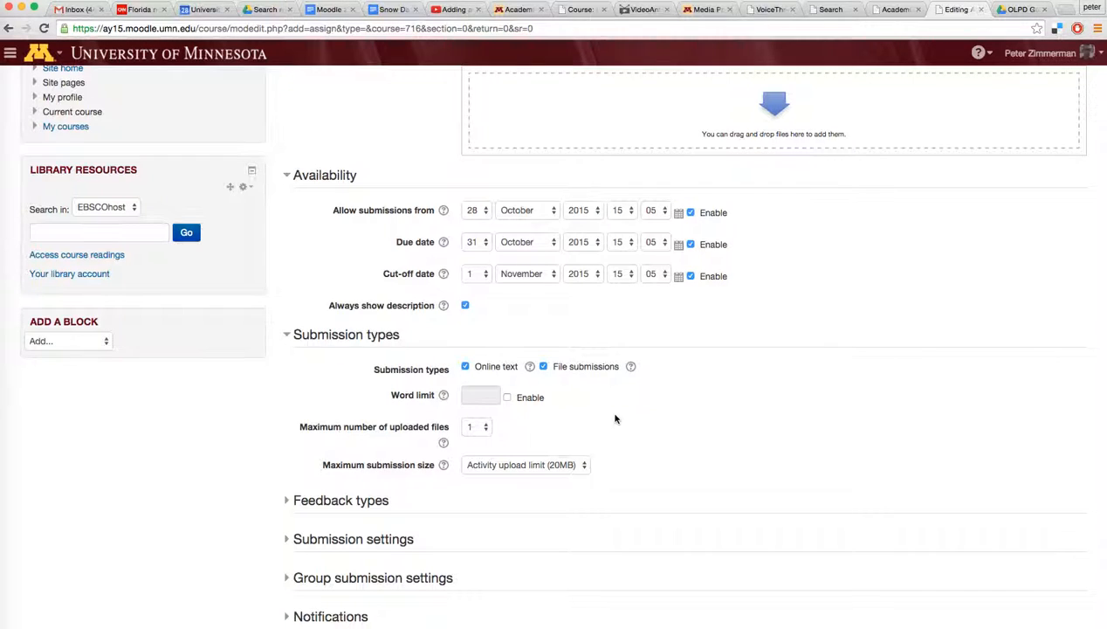
pyautogui.scroll(-2, 615, 419)
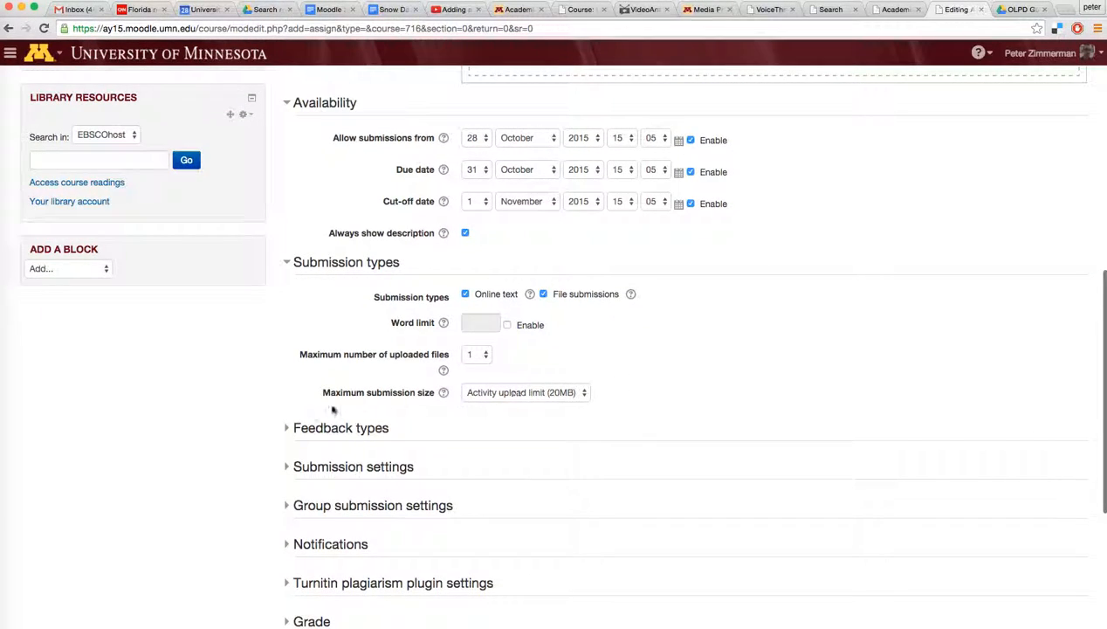
pyautogui.click(581, 397)
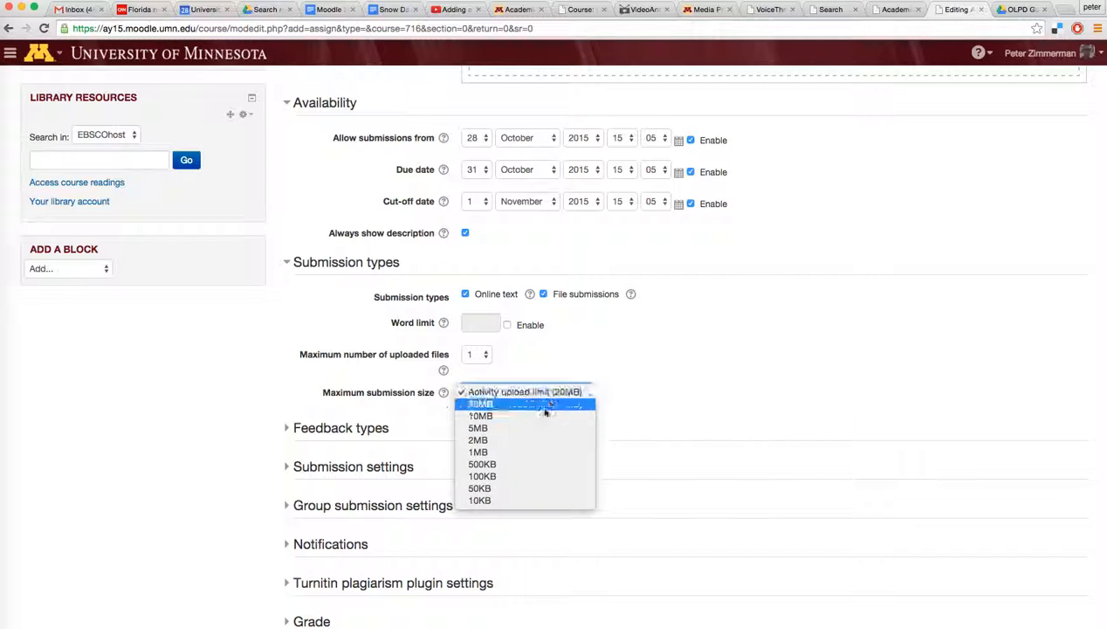
pyautogui.click(543, 392)
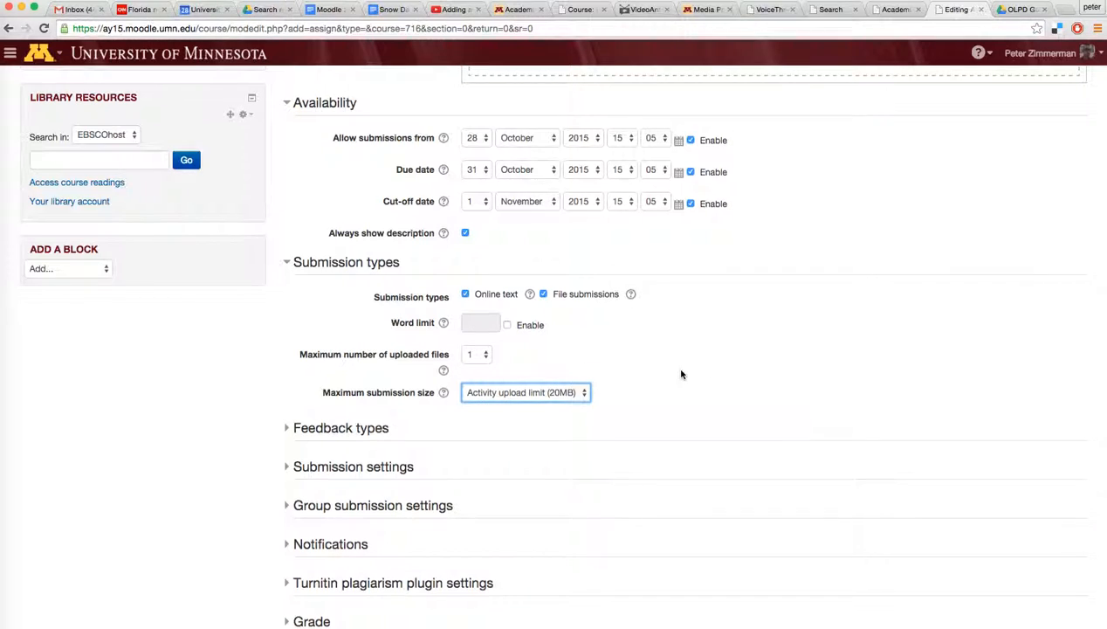
# Expand the feedback types and submission settings and review their options
pyautogui.scroll(-4, 680, 375)
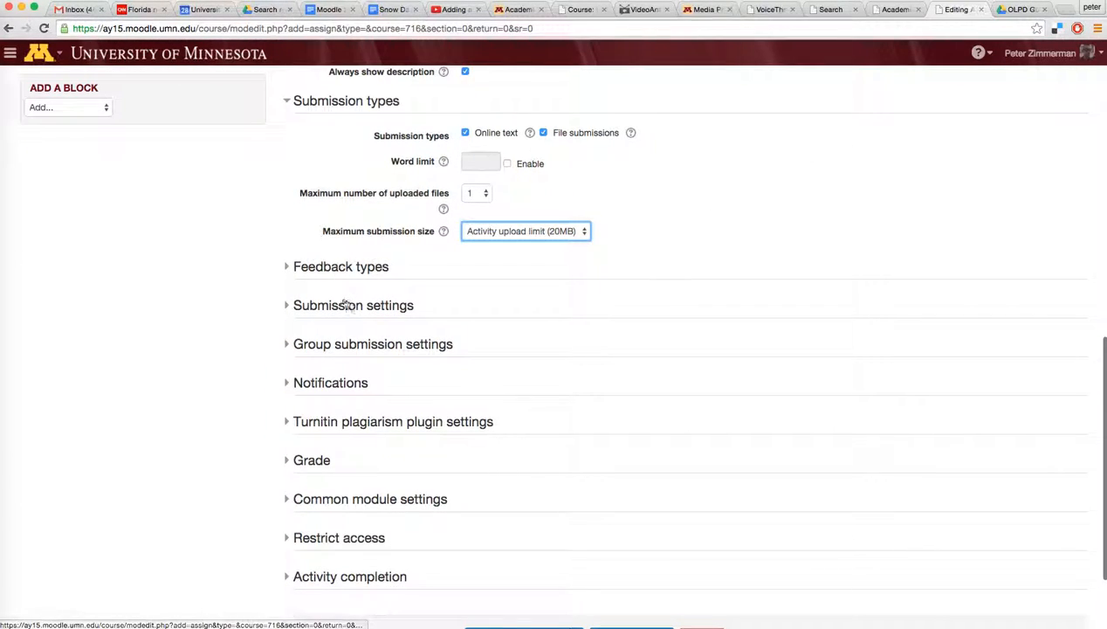
pyautogui.click(342, 303)
pyautogui.click(349, 266)
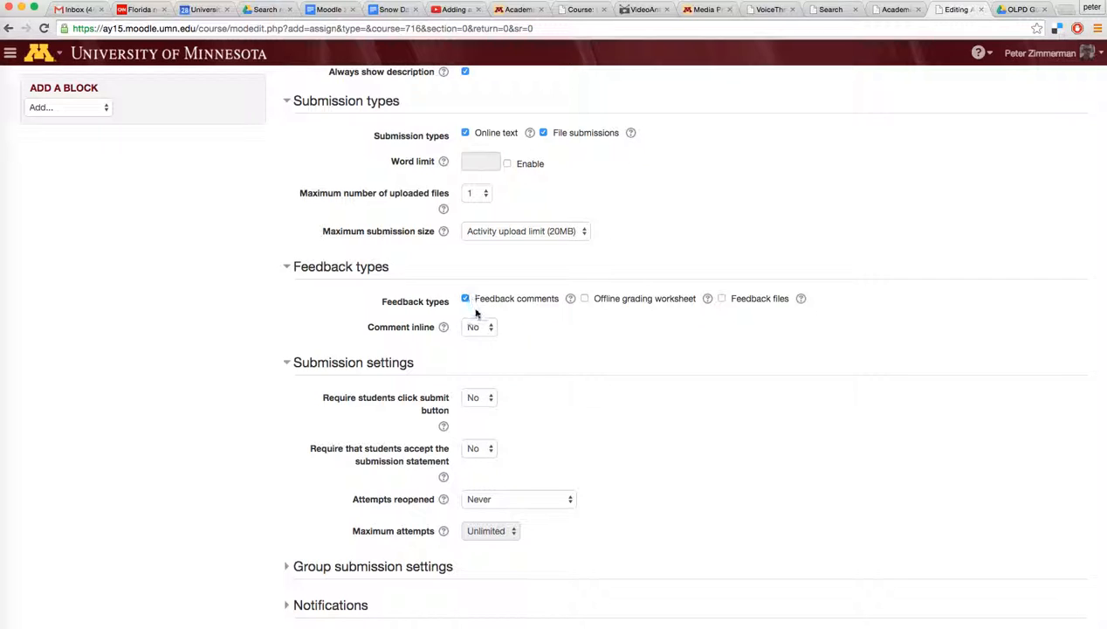
pyautogui.scroll(-2, 669, 417)
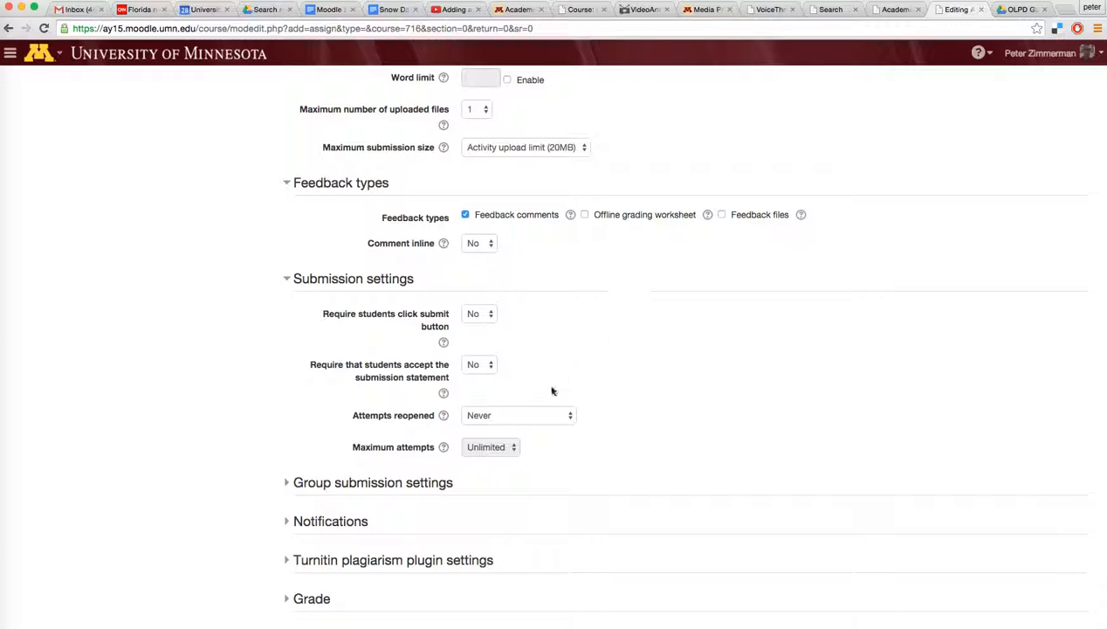
pyautogui.scroll(-3, 605, 303)
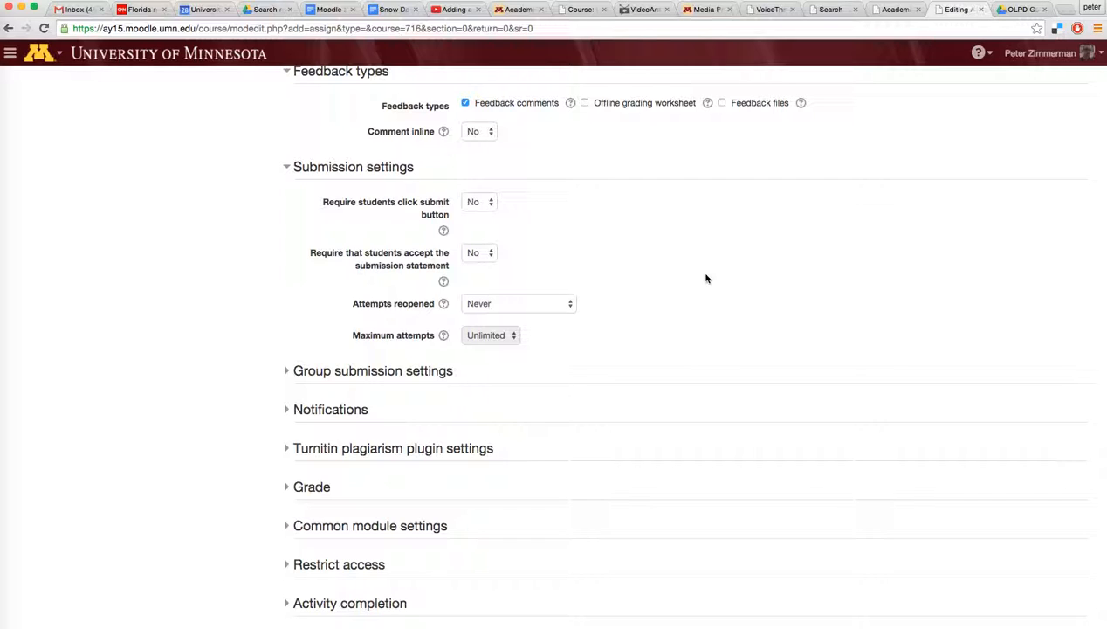
# Review the choices for reopening attempts, leaving it at Never, and read the help for maximum attempts
pyautogui.scroll(-2, 706, 278)
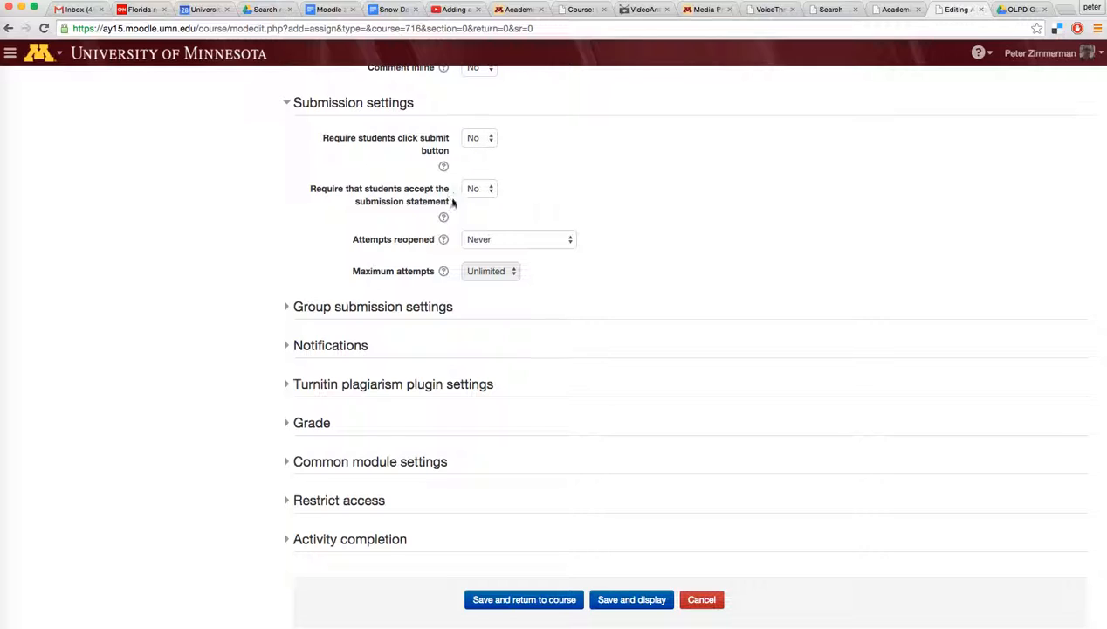
pyautogui.click(494, 241)
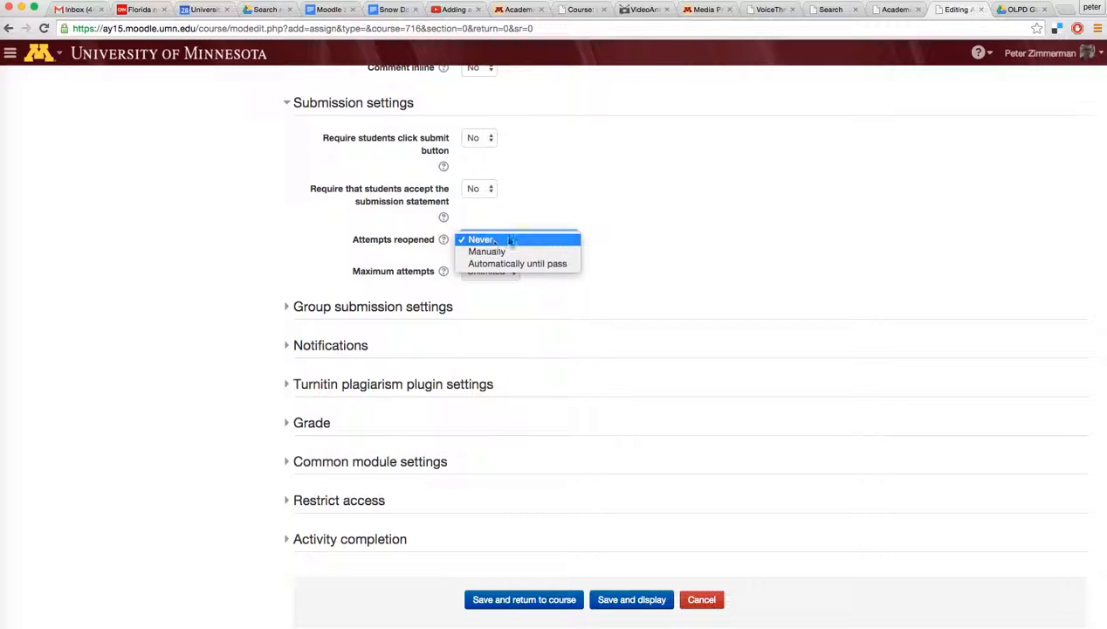
pyautogui.click(628, 203)
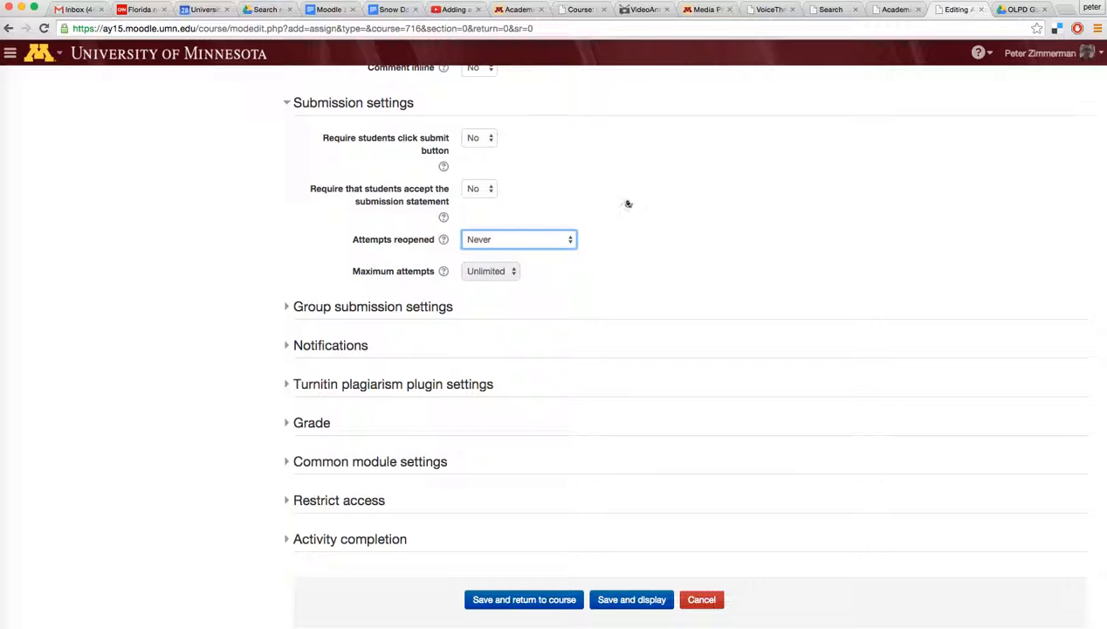
pyautogui.click(443, 272)
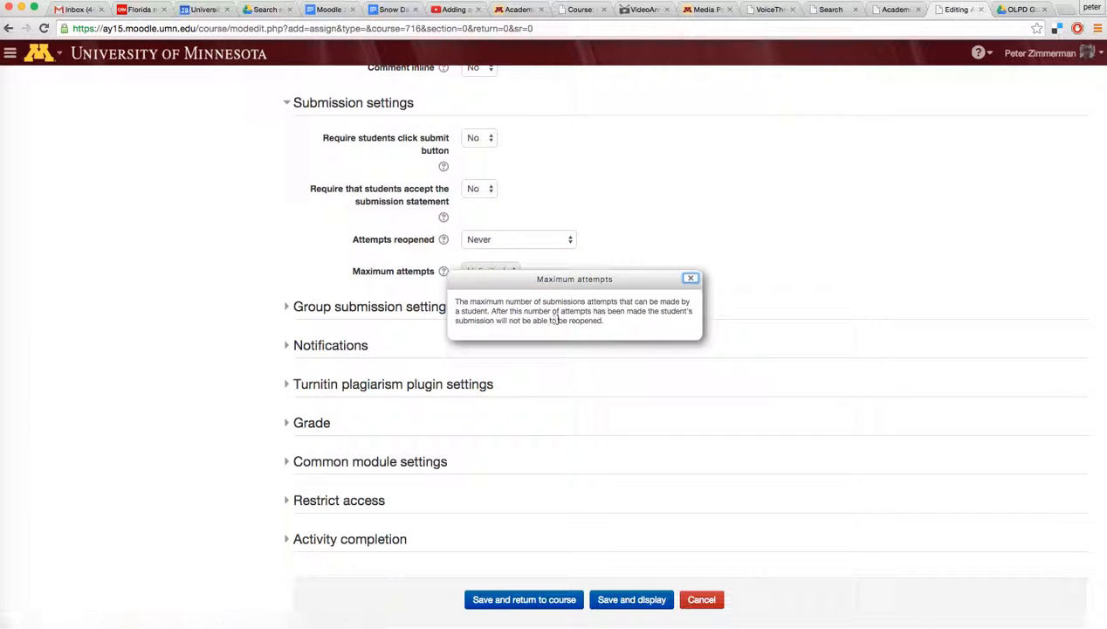
pyautogui.click(690, 280)
pyautogui.click(443, 271)
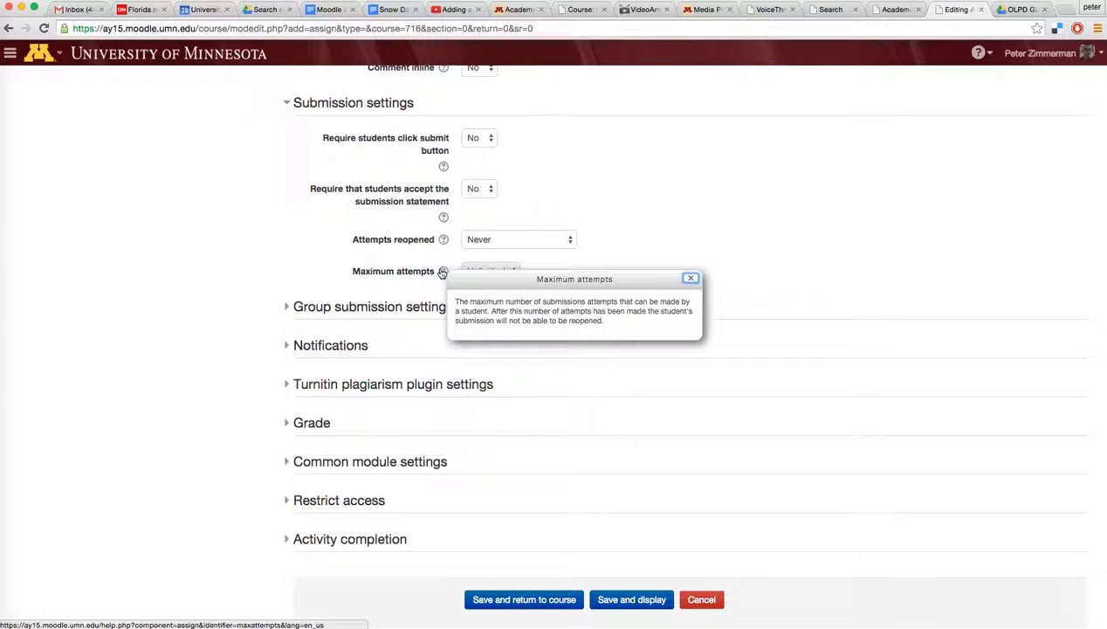
pyautogui.click(691, 280)
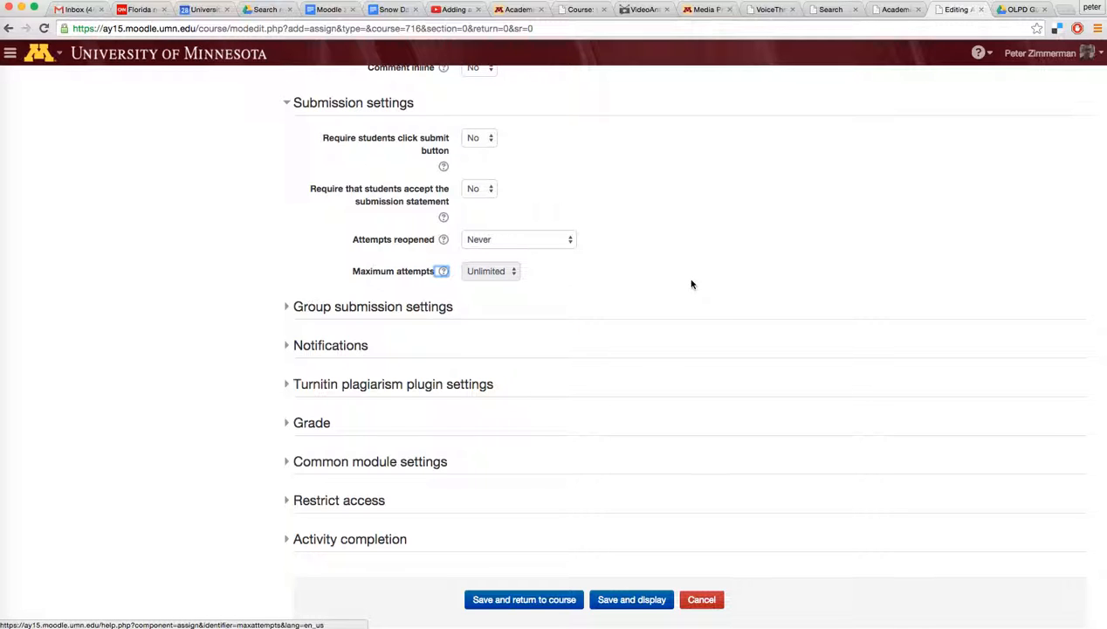
pyautogui.scroll(3, 549, 253)
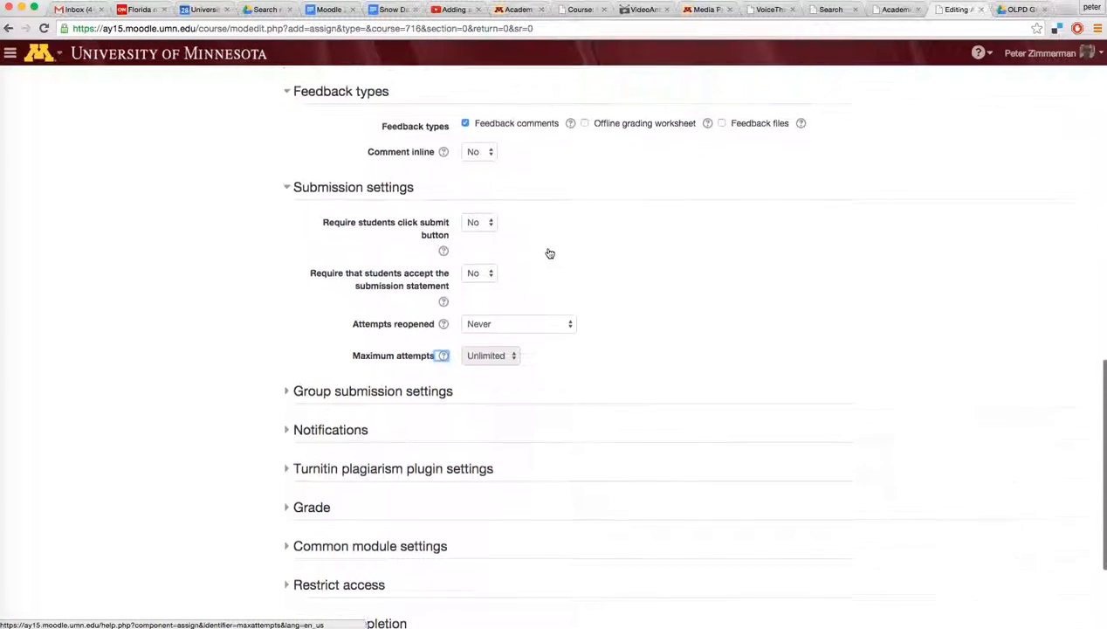
pyautogui.scroll(-2, 548, 252)
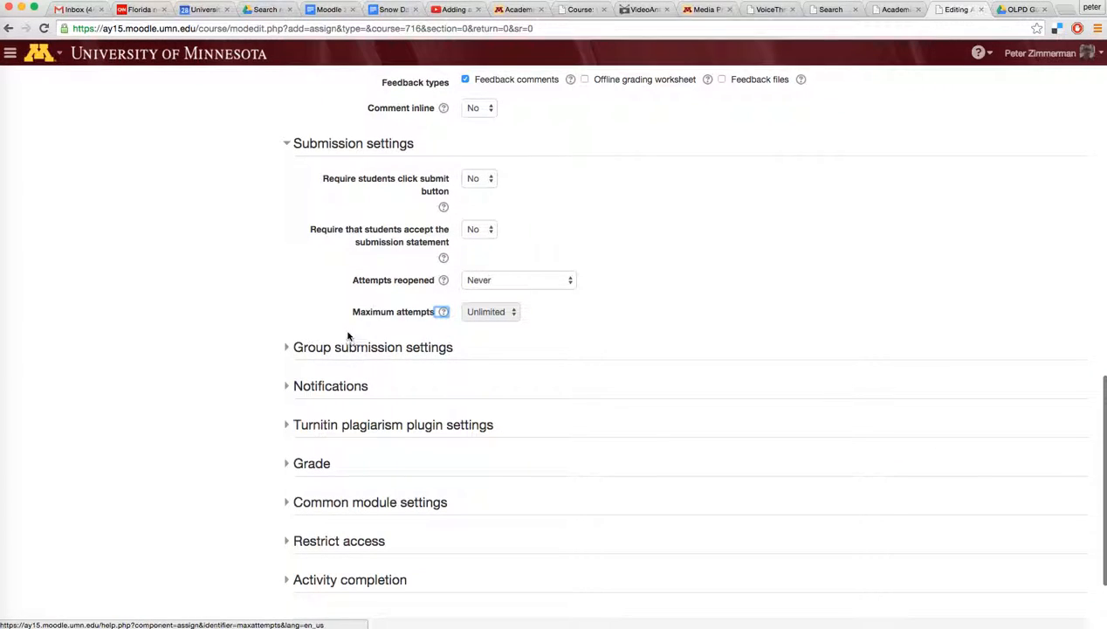
# In the group submission settings, have students submit in groups and choose Groups A - E as the grouping for student groups
pyautogui.click(351, 347)
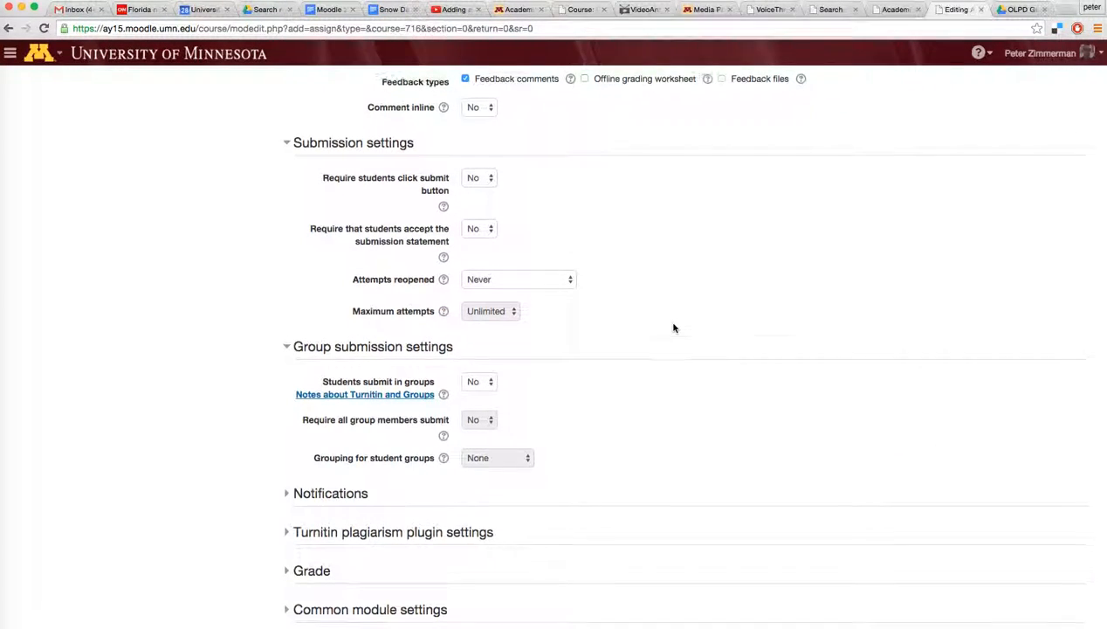
pyautogui.scroll(-1, 672, 324)
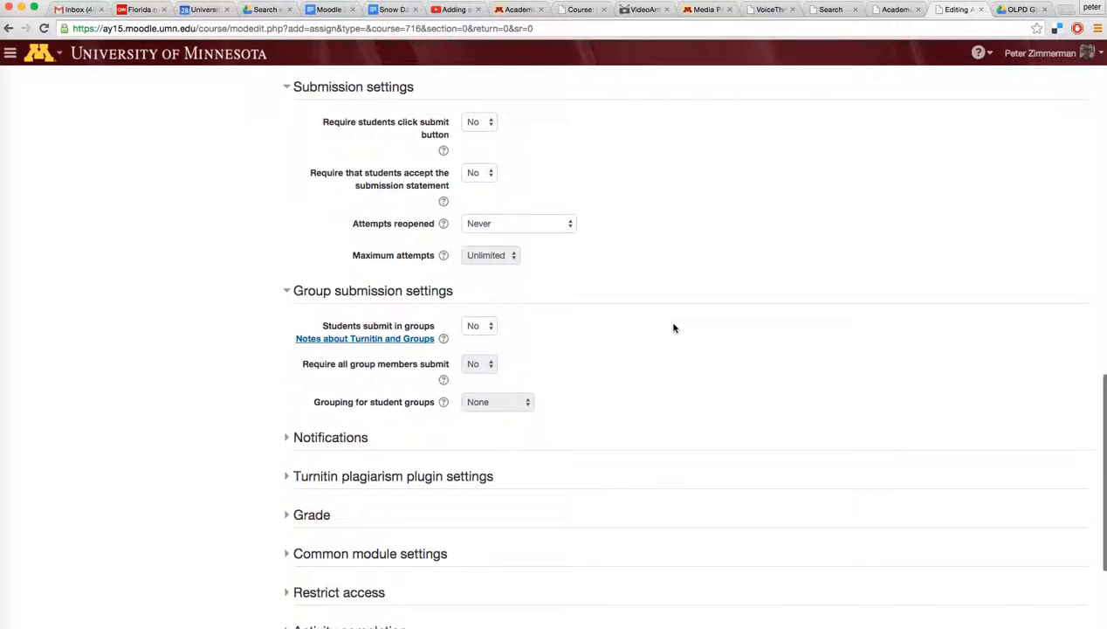
pyautogui.click(489, 325)
pyautogui.click(482, 340)
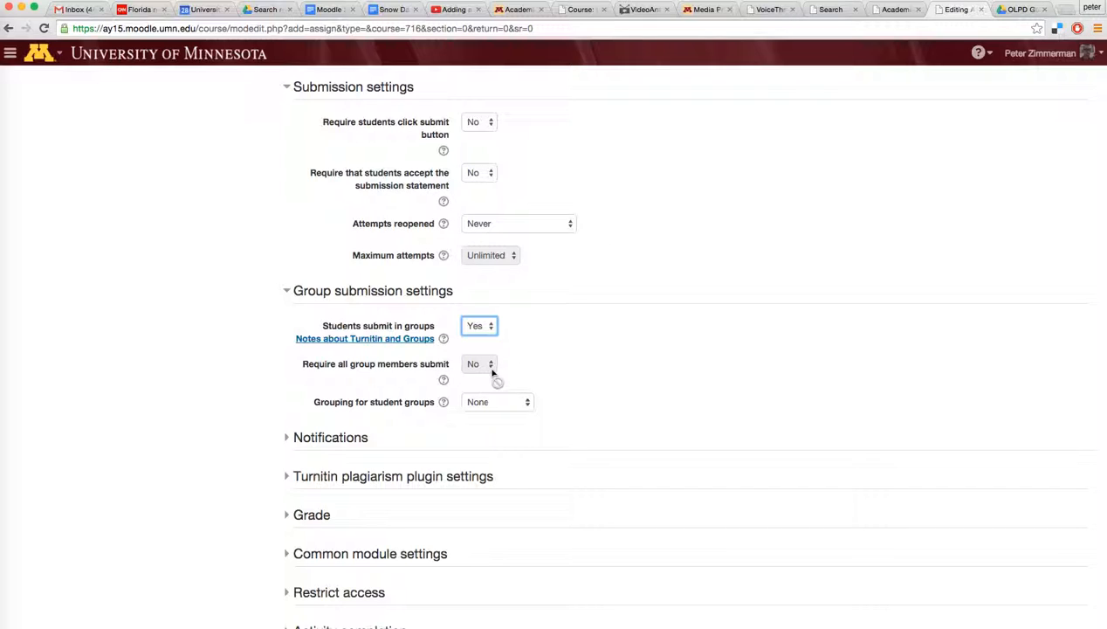
pyautogui.click(532, 405)
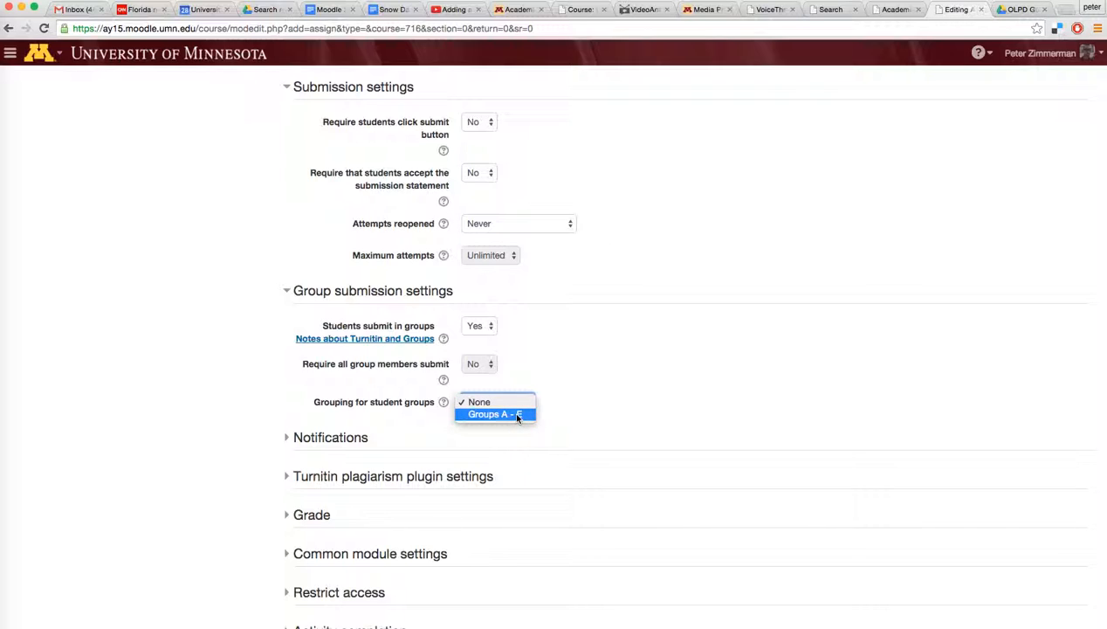
pyautogui.click(516, 415)
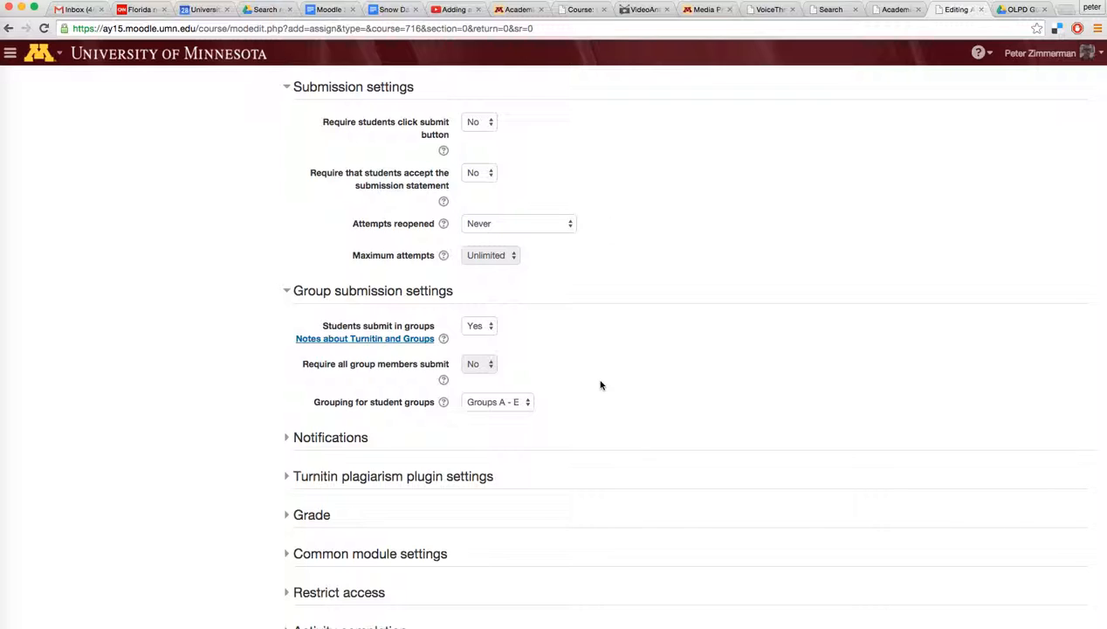
# Expand the grade settings and set the assignment's maximum points to 10
pyautogui.scroll(-5, 618, 388)
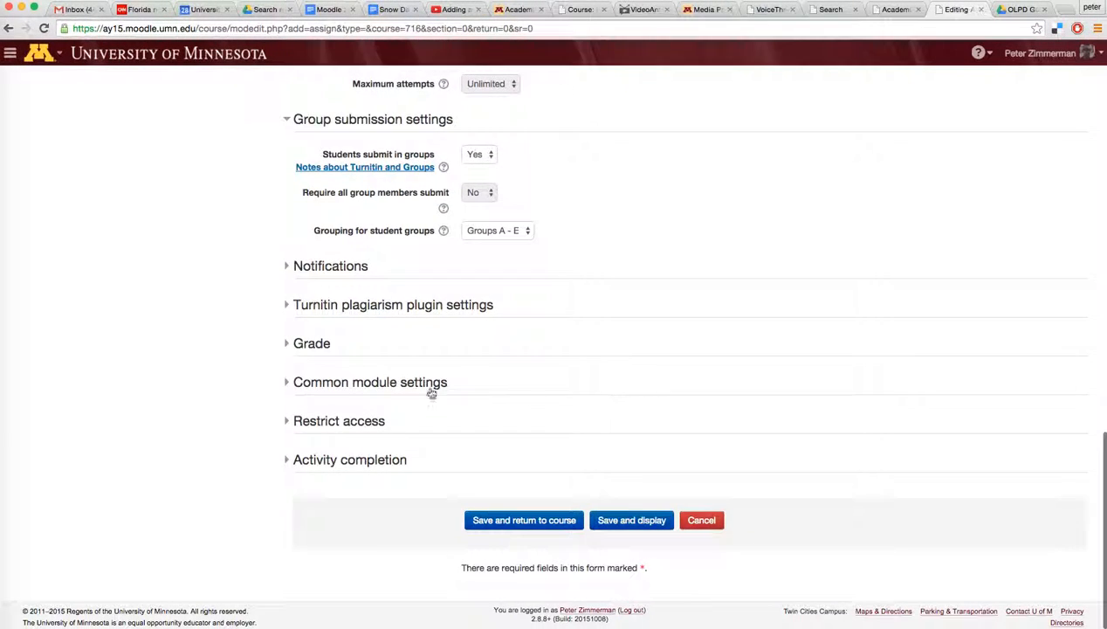
pyautogui.click(311, 343)
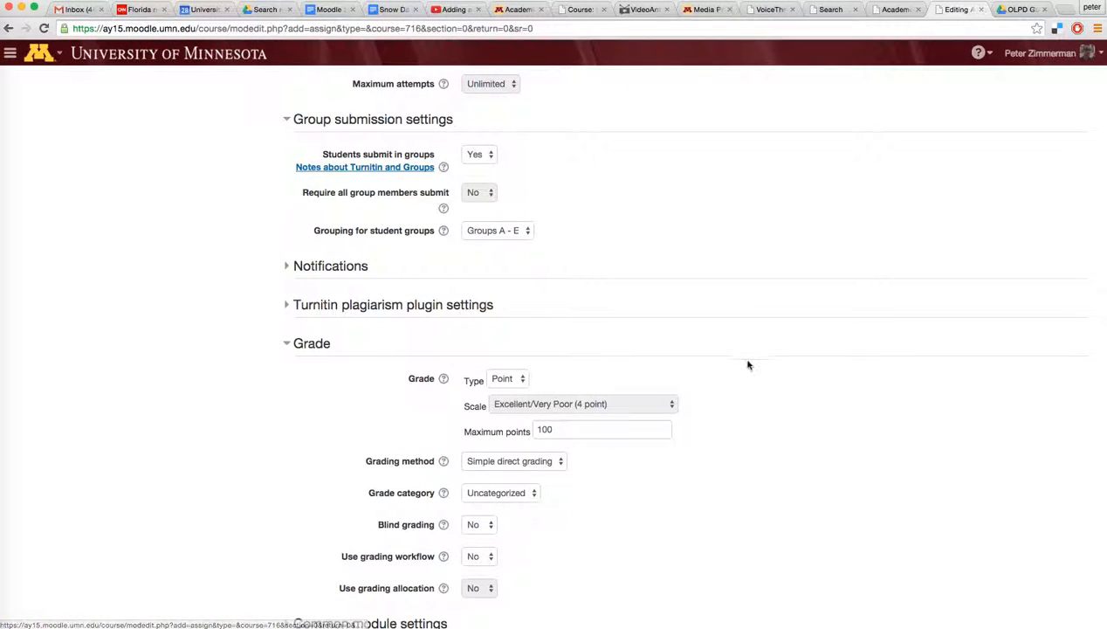
pyautogui.scroll(-3, 753, 356)
pyautogui.click(585, 338)
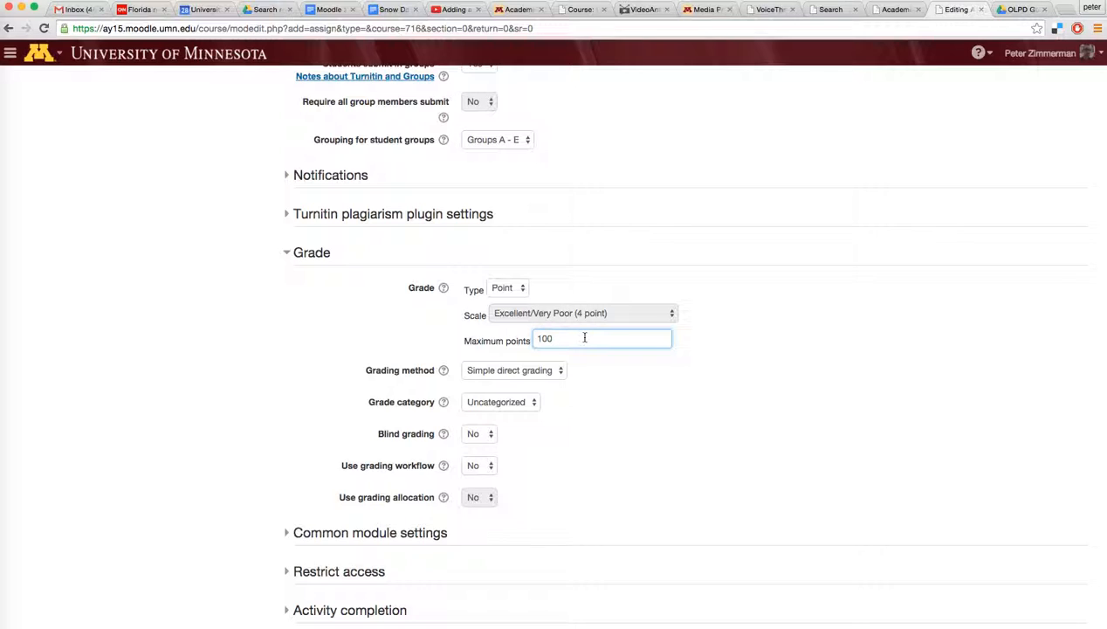
pyautogui.scroll(-1, 585, 339)
pyautogui.scroll(-2, 586, 339)
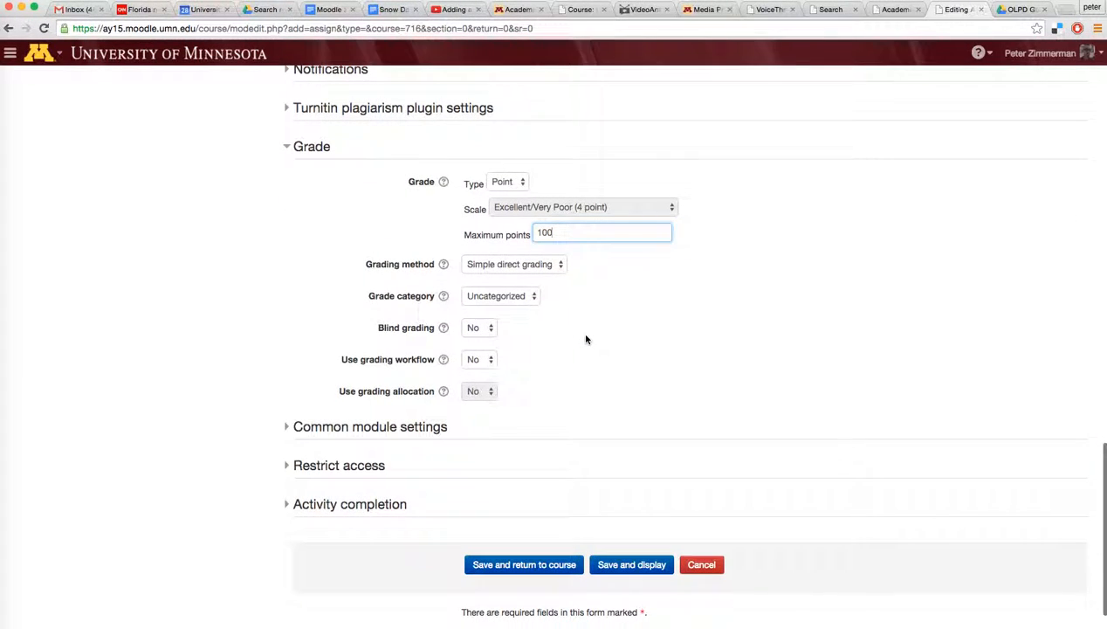
pyautogui.press('BackSpace')
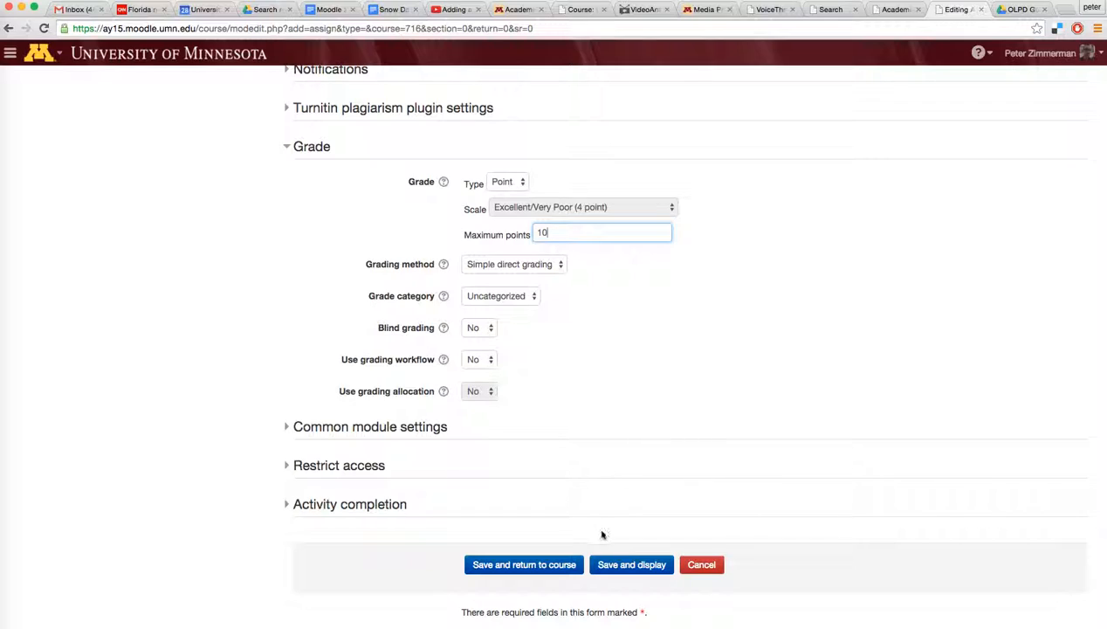
# Look over the completed assignment form, save it and return to the course page to find the new assignment
pyautogui.scroll(15, 703, 439)
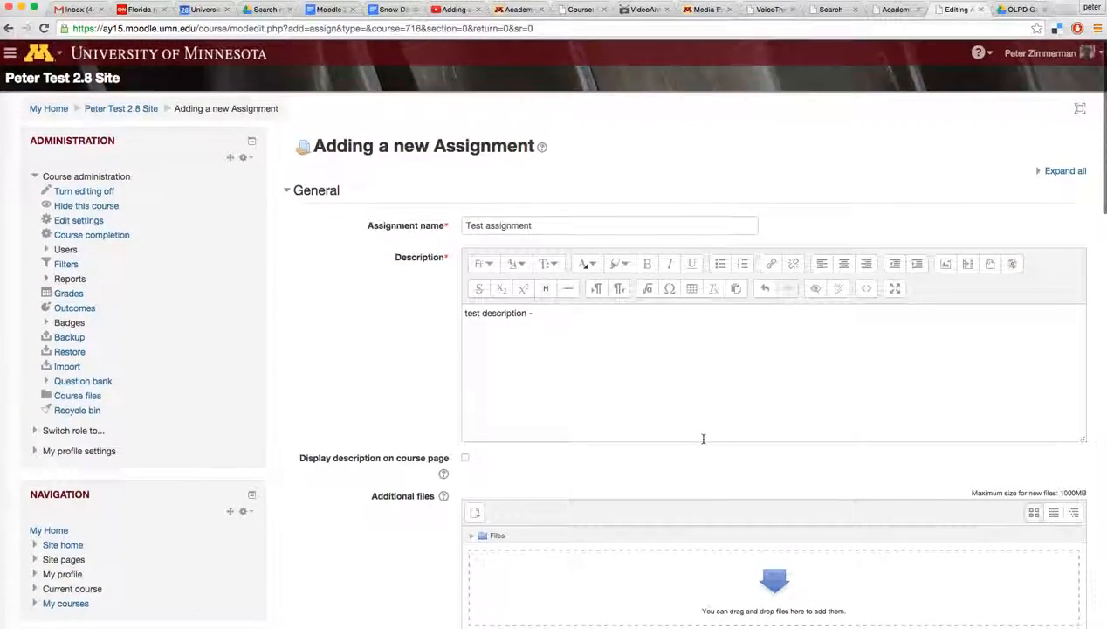
pyautogui.scroll(-15, 702, 438)
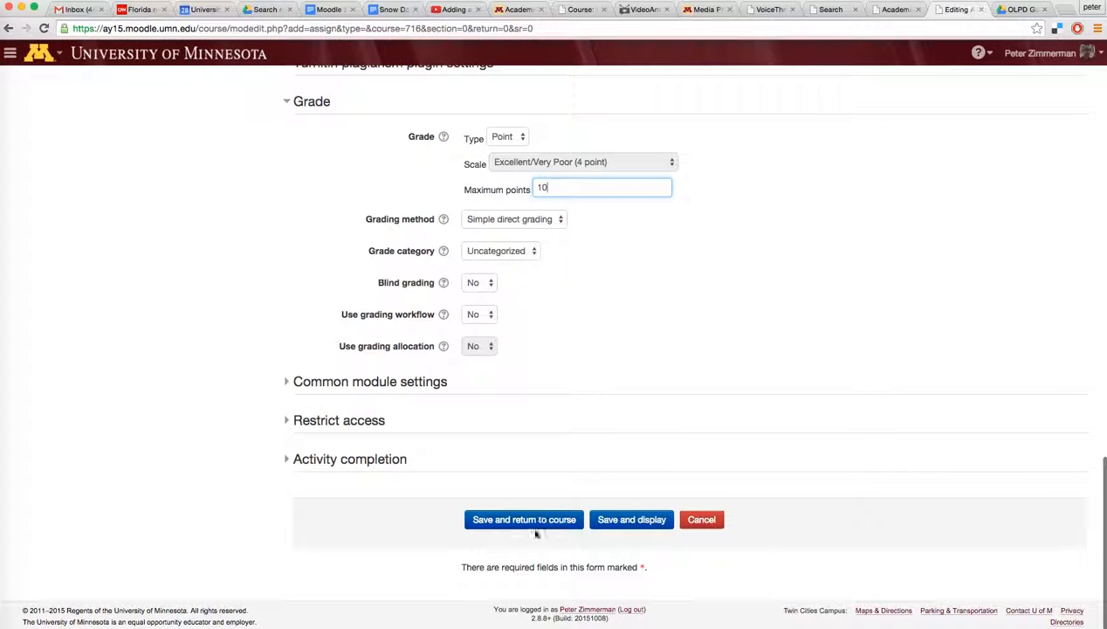
pyautogui.click(538, 521)
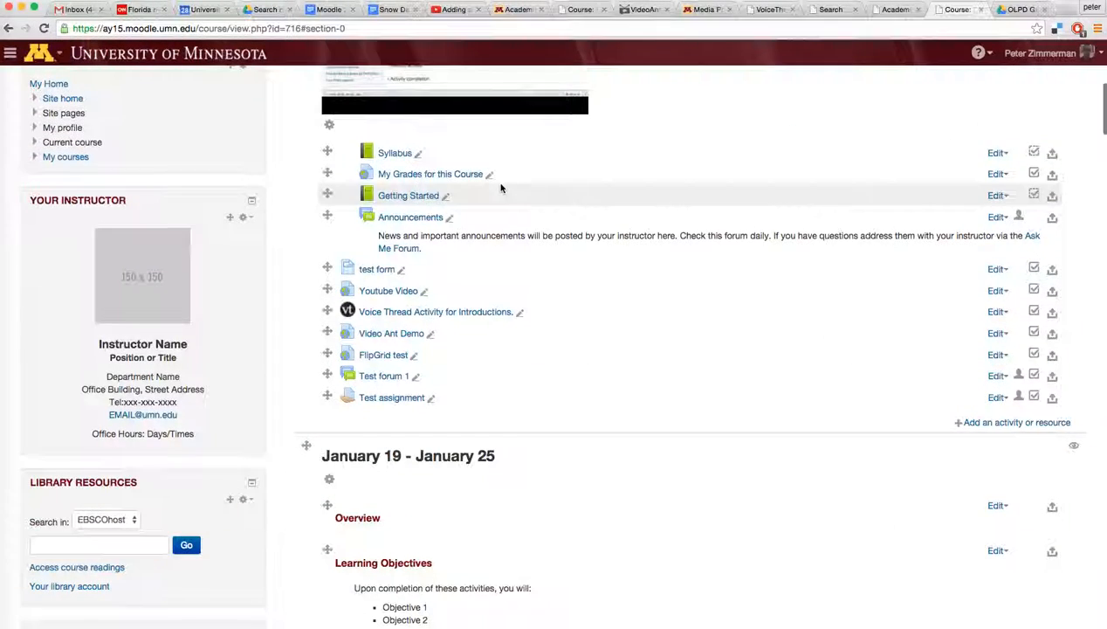
pyautogui.scroll(-1, 489, 209)
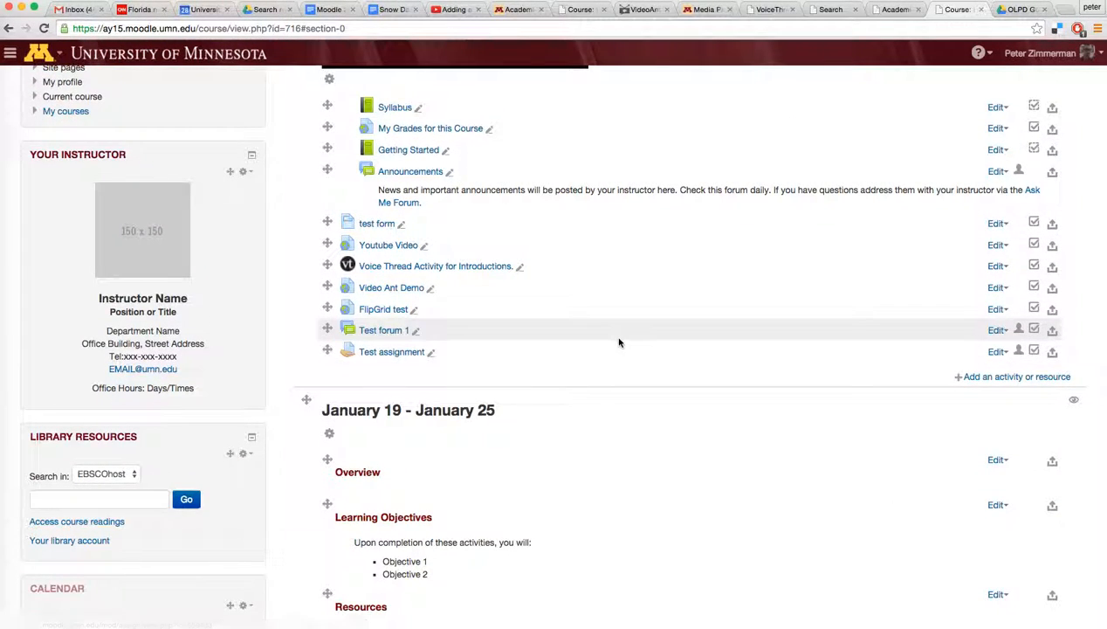